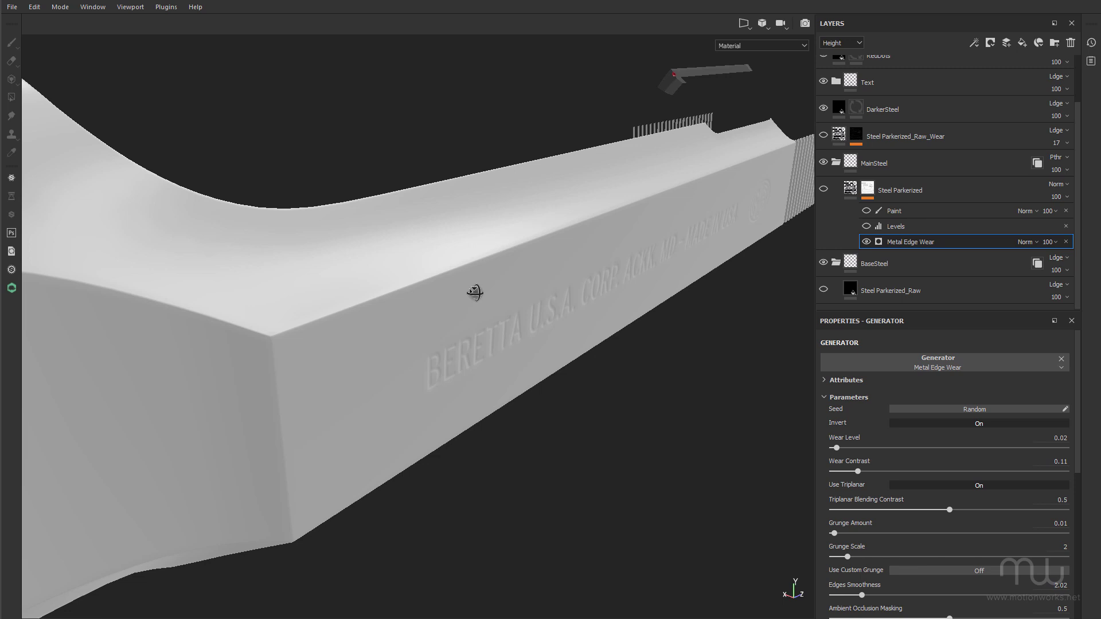
Step: Examine the pistol slide's corner, edges and engraved Beretta lettering from several angles and distances
left_click_drag(477, 292, 467, 292, "alt")
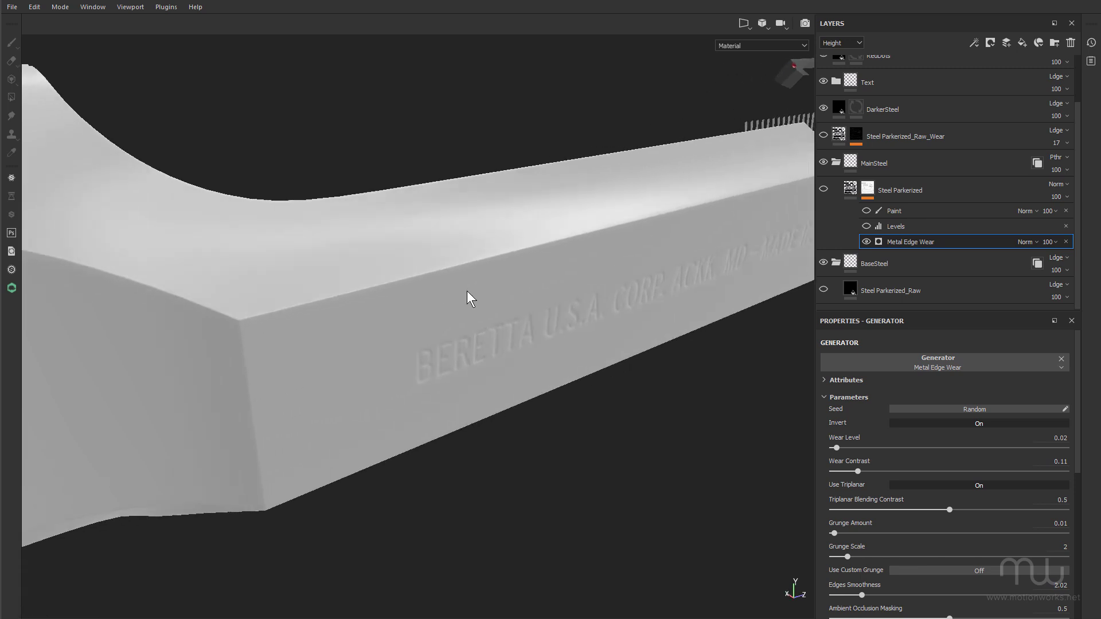
right_click_drag(404, 293, 246, 314, "alt")
left_click_drag(246, 314, 362, 315, "alt")
right_click_drag(338, 299, 735, 301, "alt")
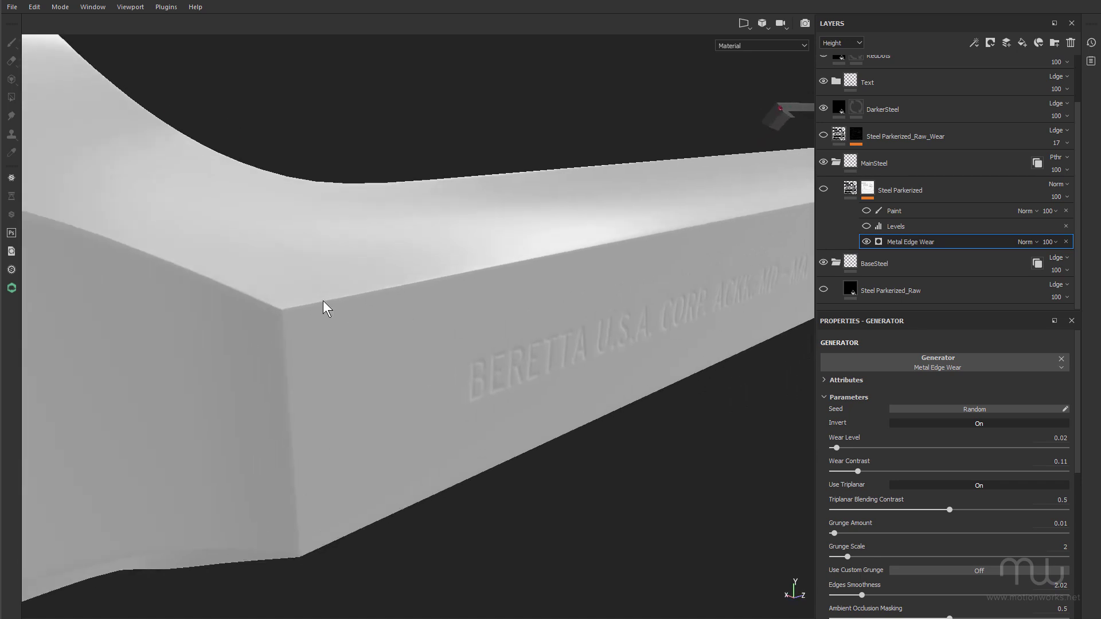
right_click_drag(441, 310, 23, 315, "alt")
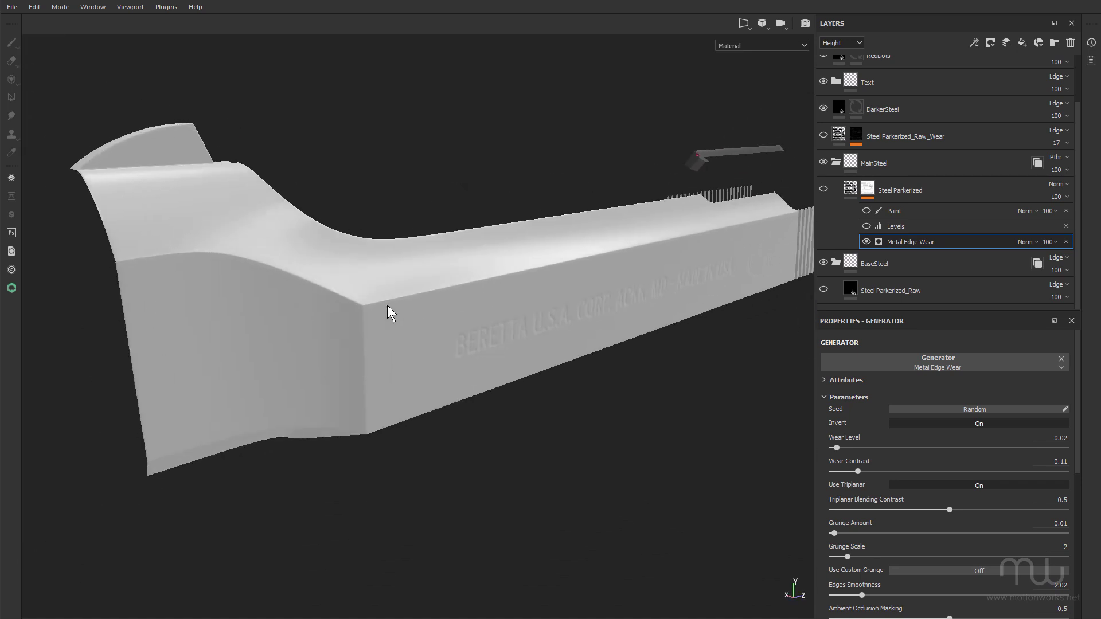
left_click_drag(427, 311, 448, 344, "alt")
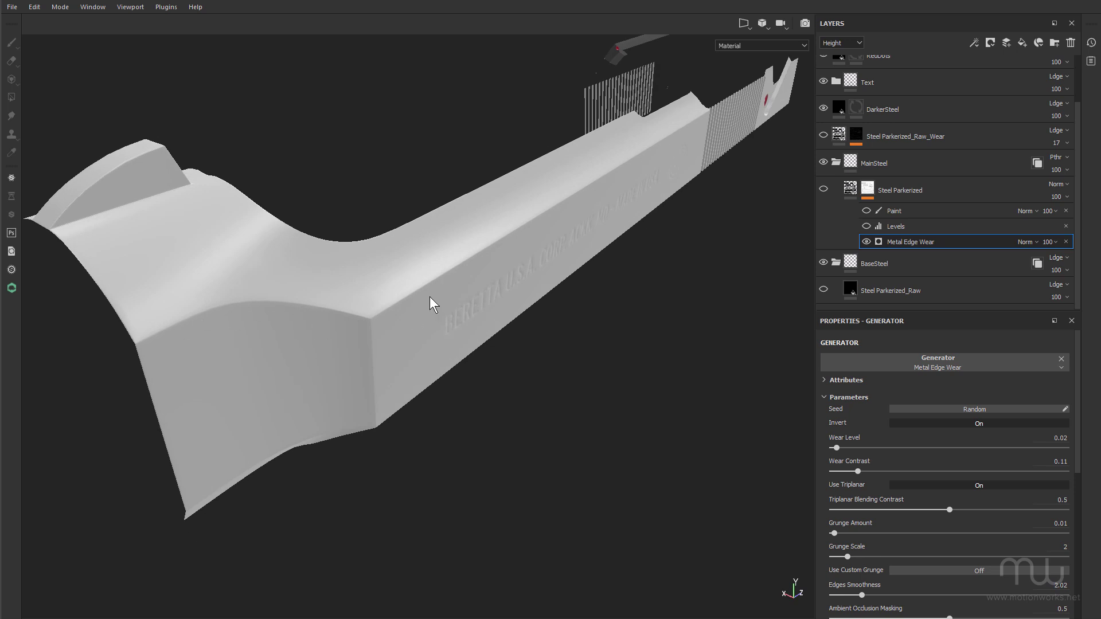
right_click_drag(429, 297, 511, 295, "alt")
left_click_drag(511, 294, 376, 264, "alt")
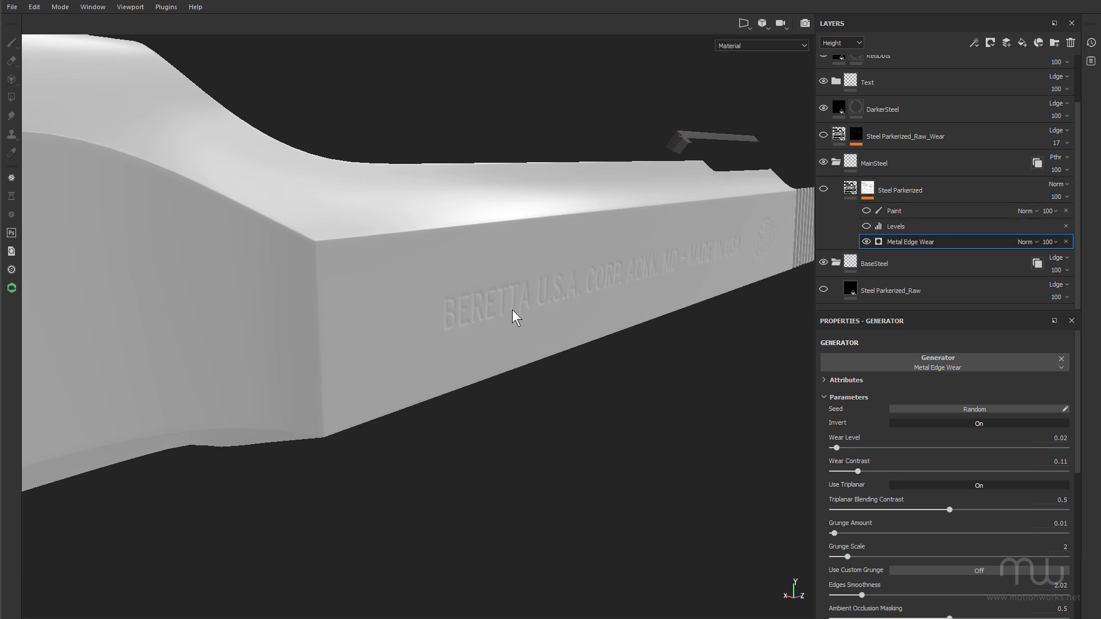
left_click_drag(517, 317, 514, 278, "alt")
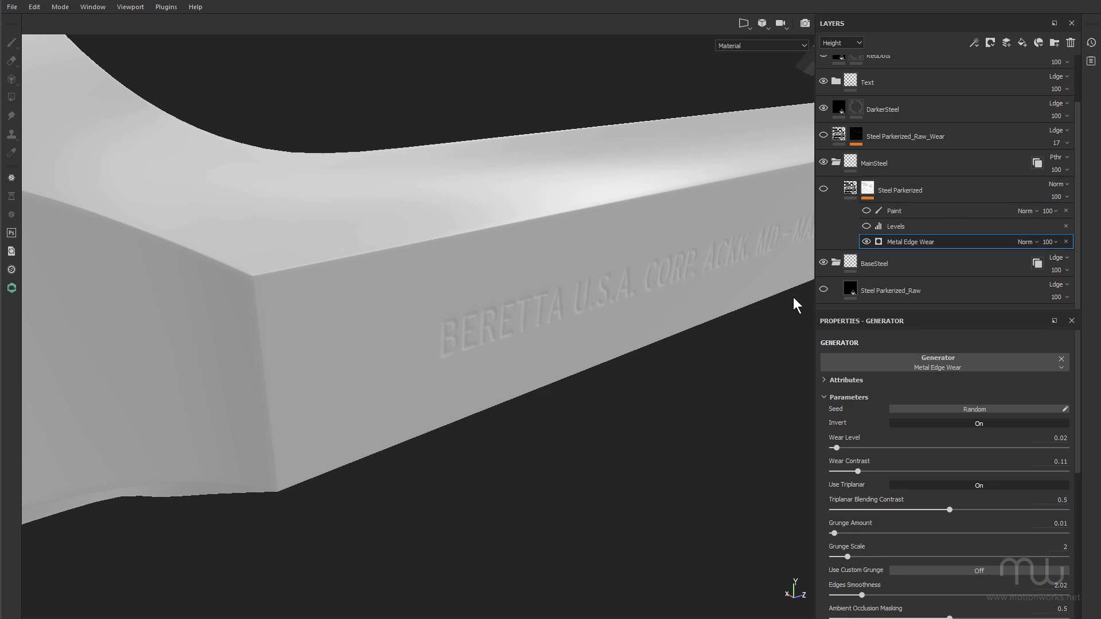
Step: Show the Steel Parkerized_Raw base layer and set its Scratches parameter to 0.56
left_click(858, 291)
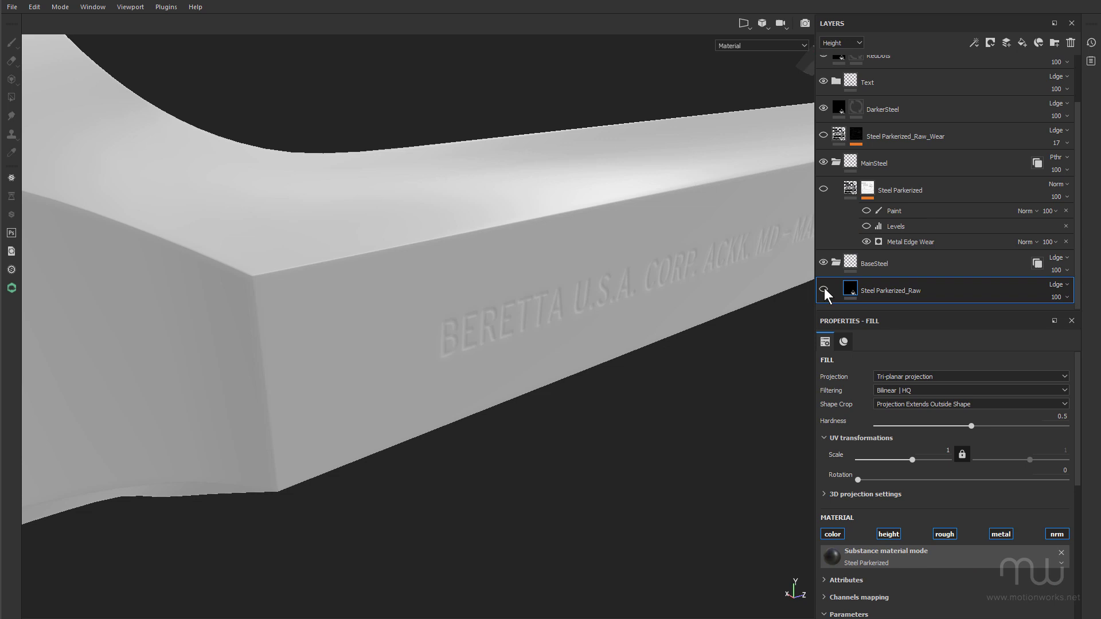
left_click(824, 289)
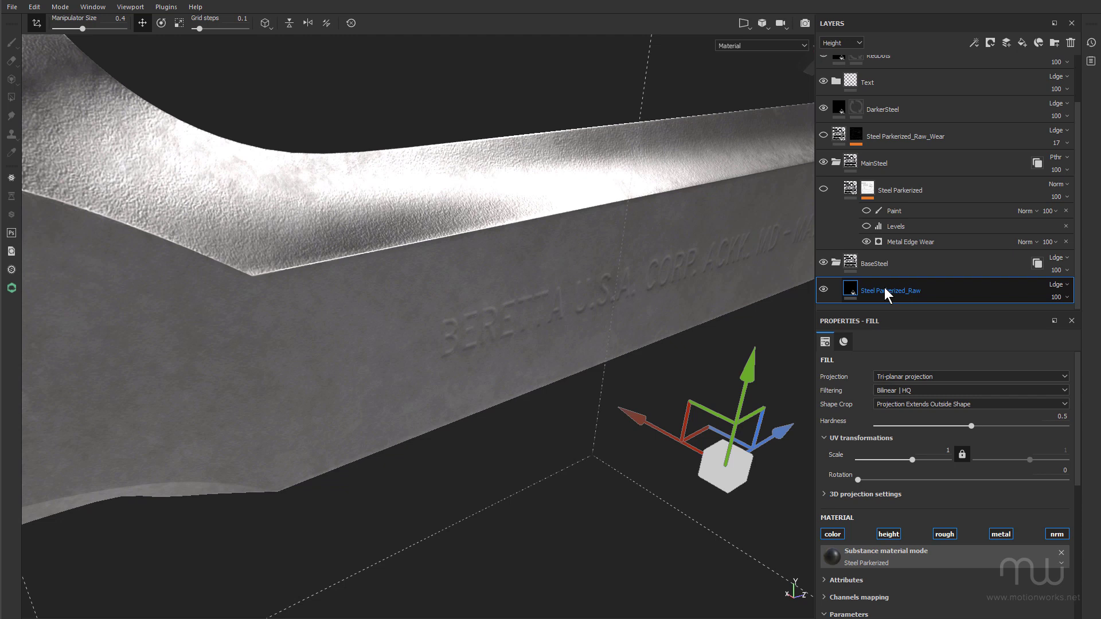
scroll(860, 458, "down", 5)
left_click(833, 606)
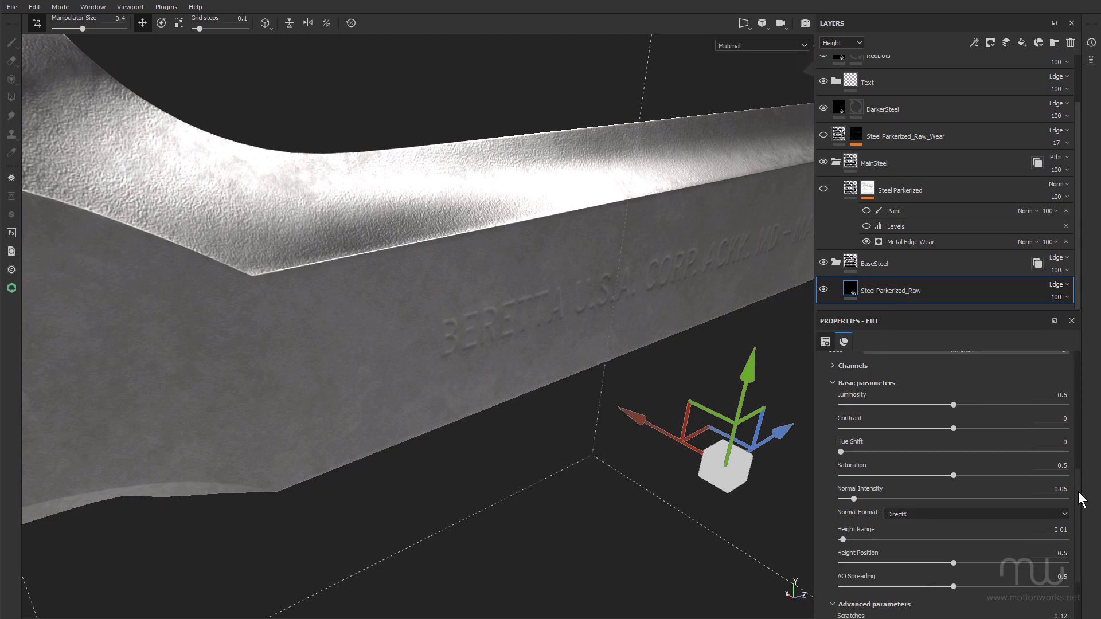
scroll(1082, 499, "down", 3)
left_click(901, 573)
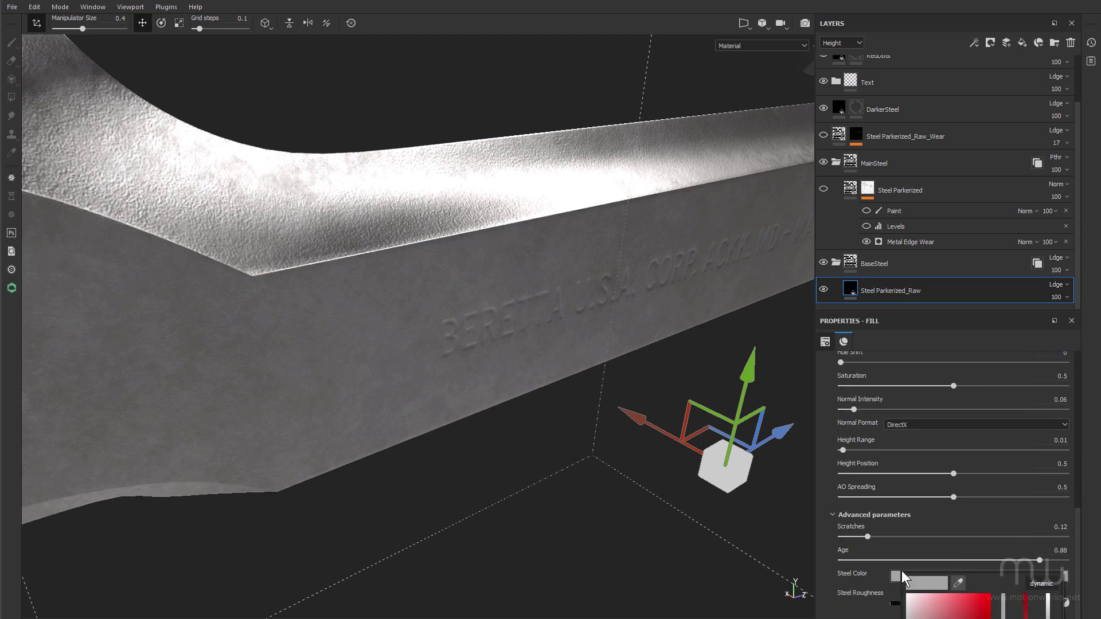
left_click(967, 537)
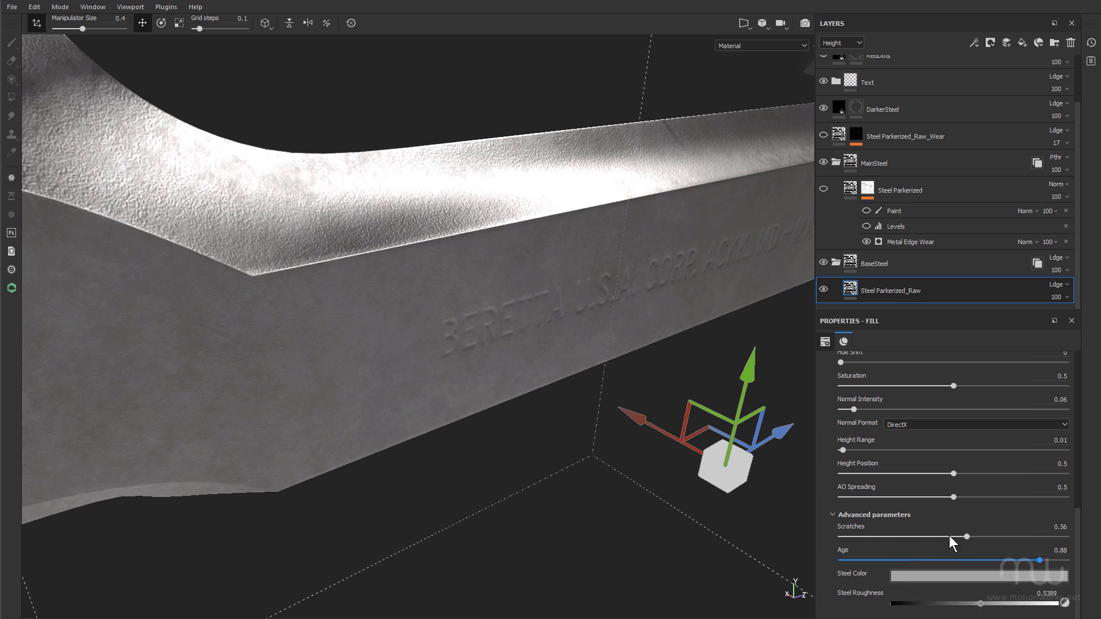
mouse_move(430, 290)
left_mouse_down("alt")
mouse_move(397, 293)
mouse_move(418, 300)
left_mouse_up("alt")
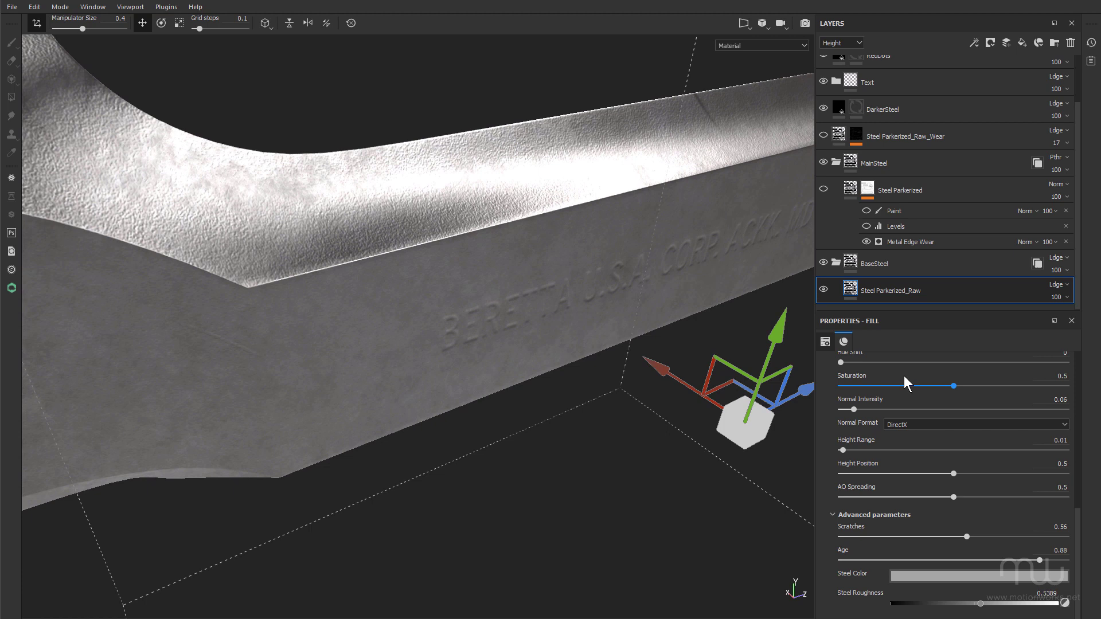
Step: Show the Steel Parkerized layer in the MainSteel folder and reveal its mask effects
left_click(855, 187)
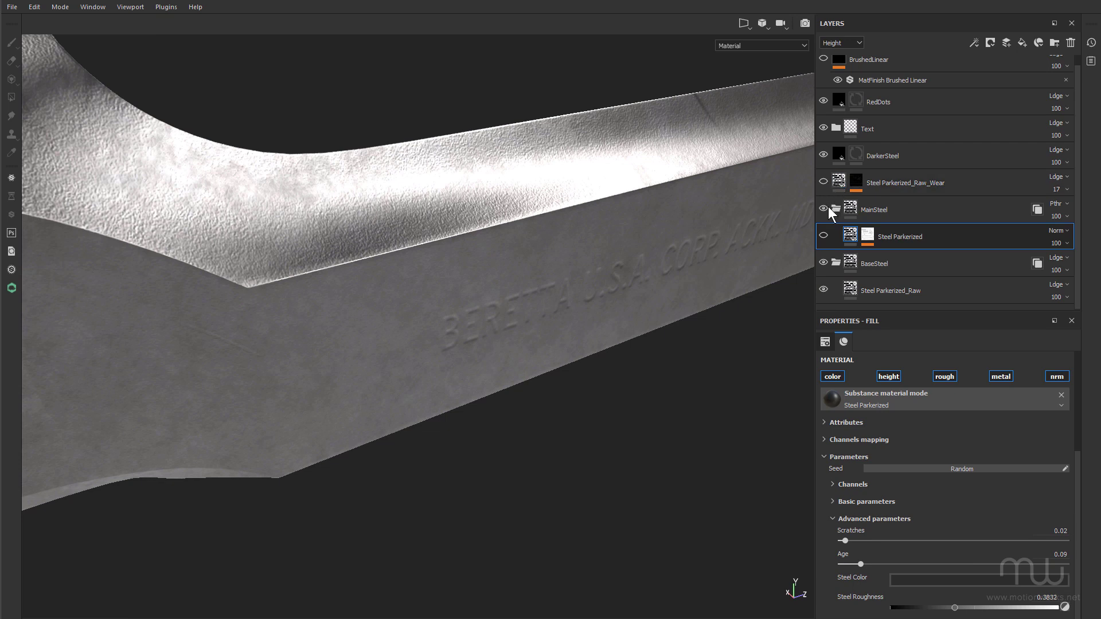
left_click(825, 235)
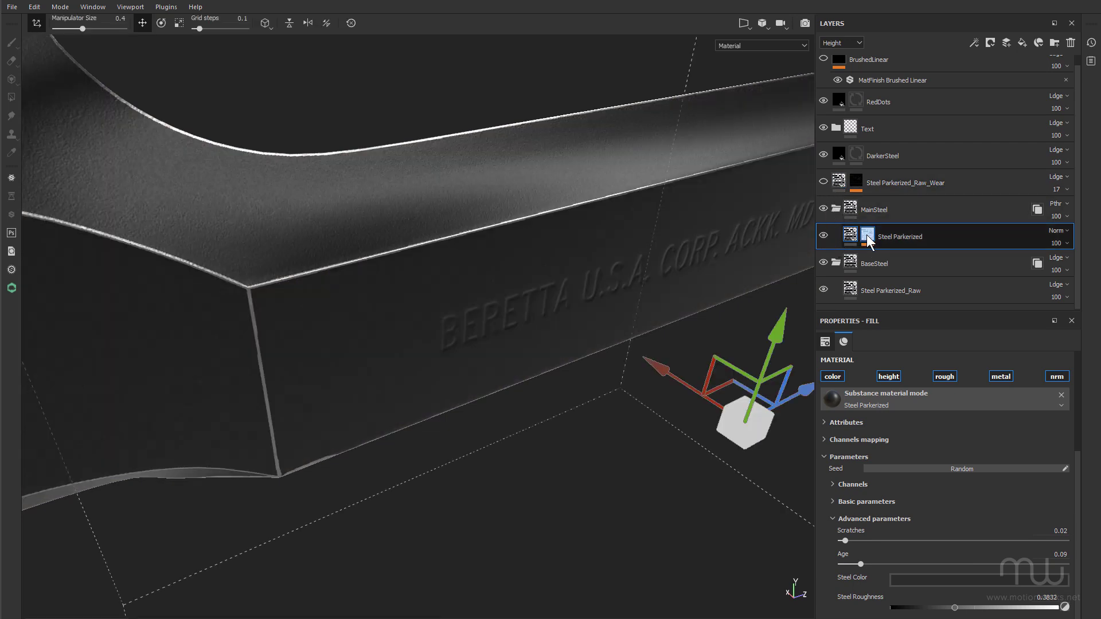
left_click(866, 236)
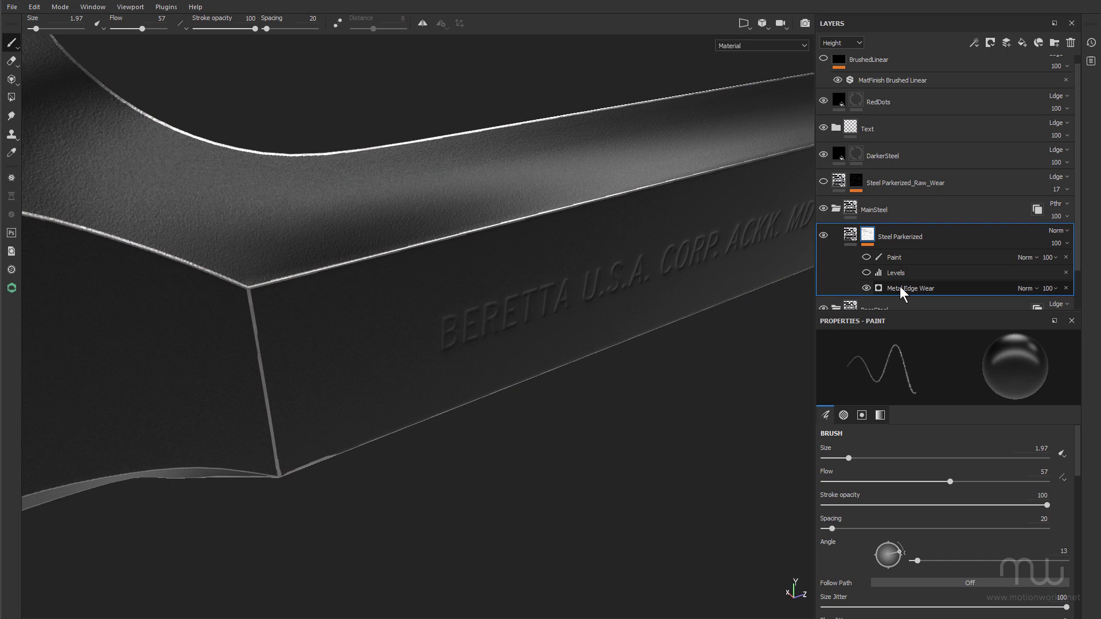
right_click(867, 237)
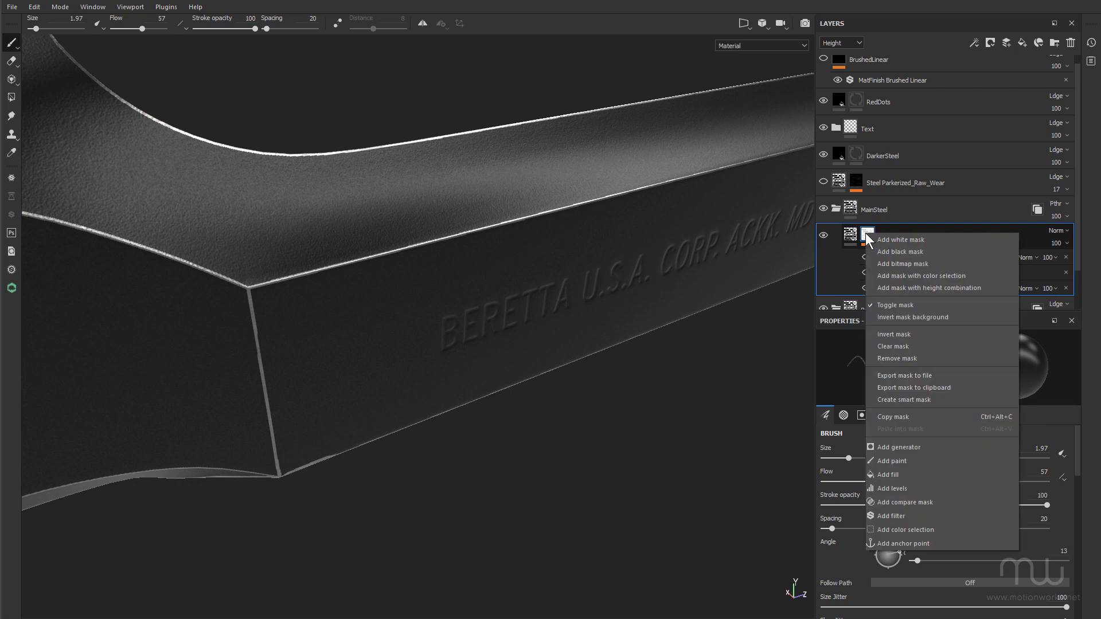
left_click(926, 447)
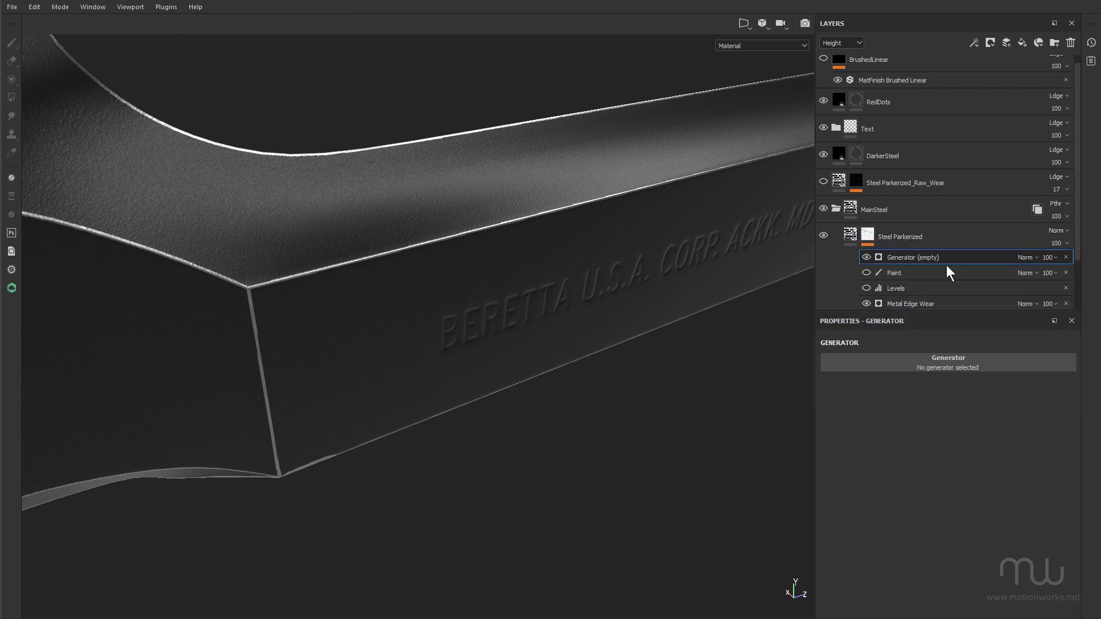
left_click(947, 365)
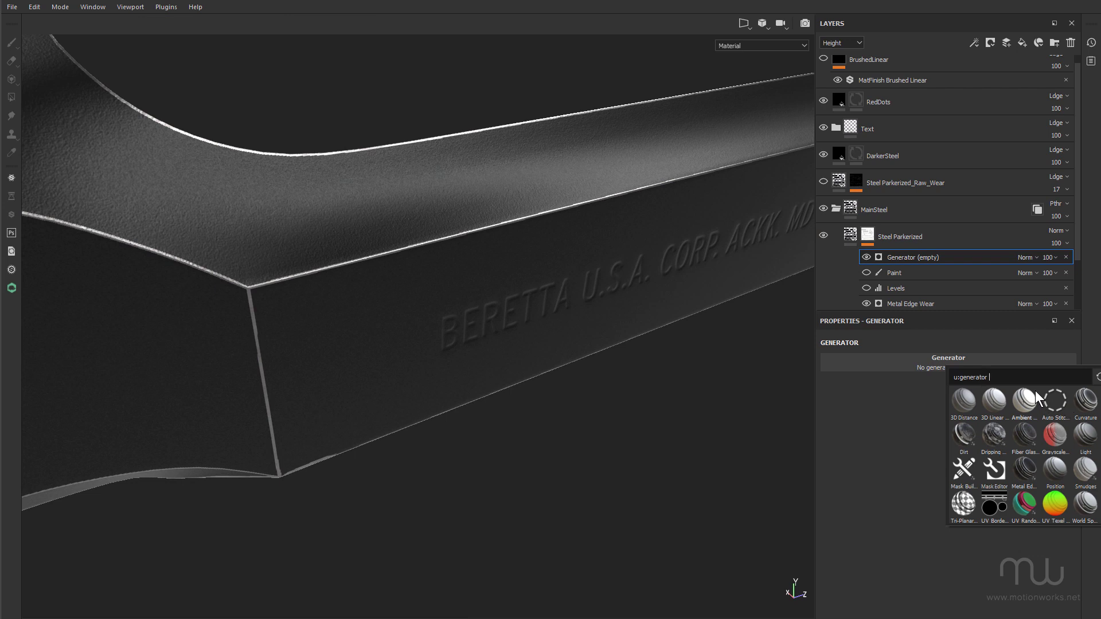
left_click(910, 432)
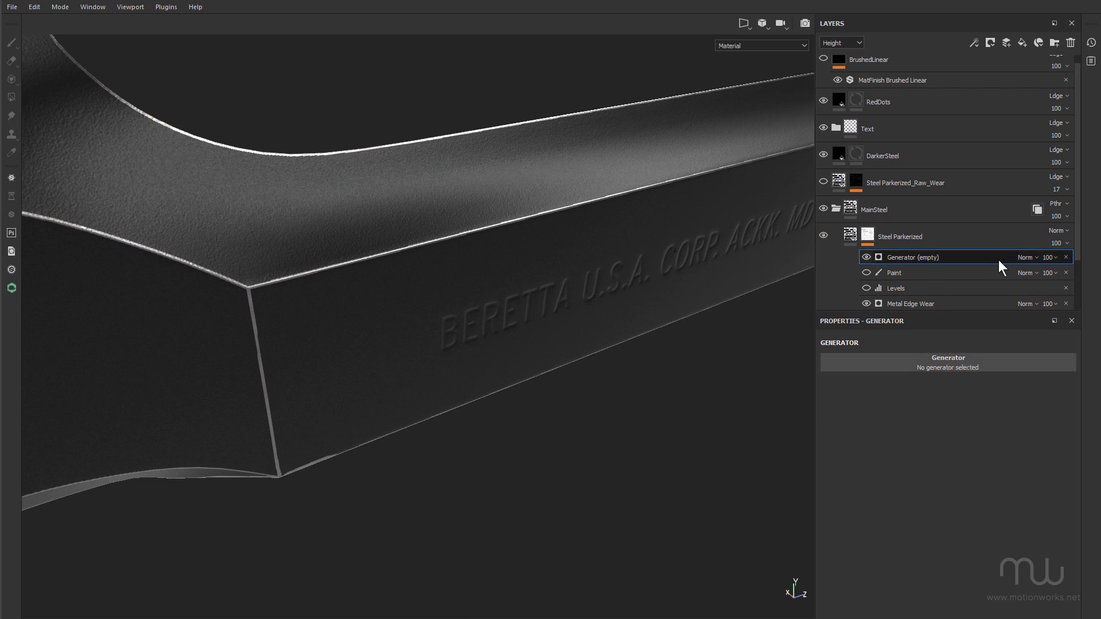
left_click(1066, 257)
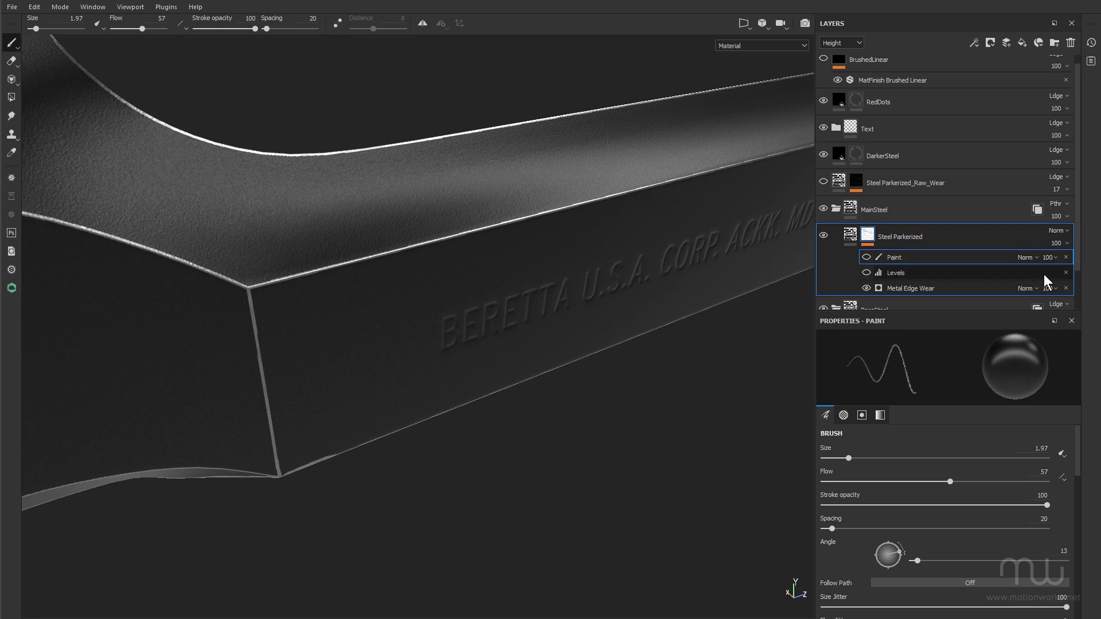
Step: Display the Metal Edge Wear generator's settings and inspect the worn edges at the slide's corner up close
left_click(918, 289)
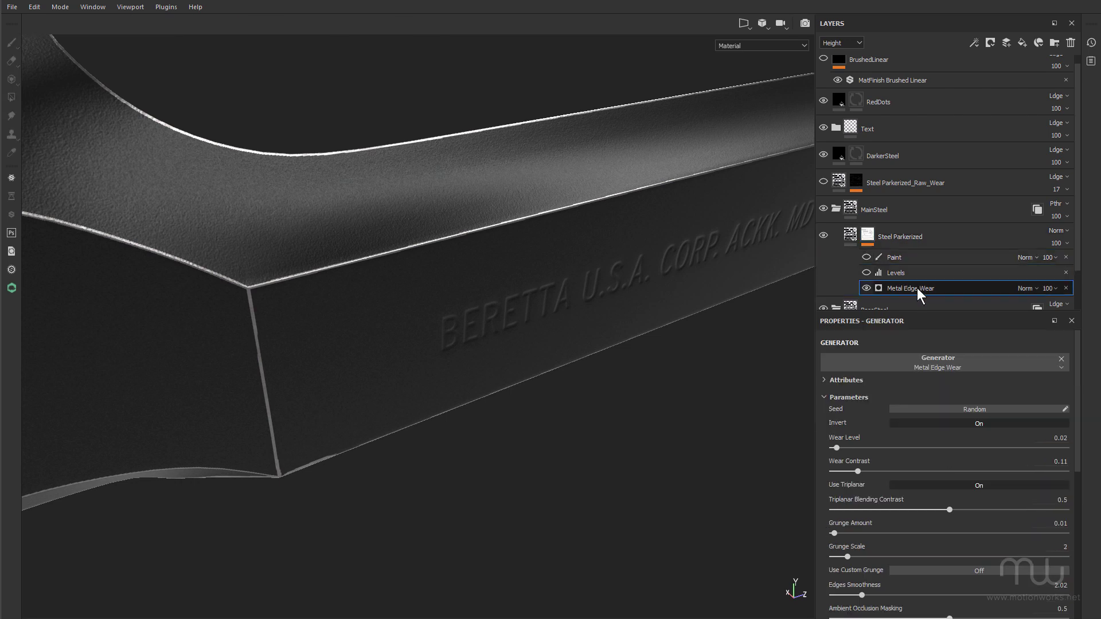
left_click_drag(292, 285, 413, 291, "alt")
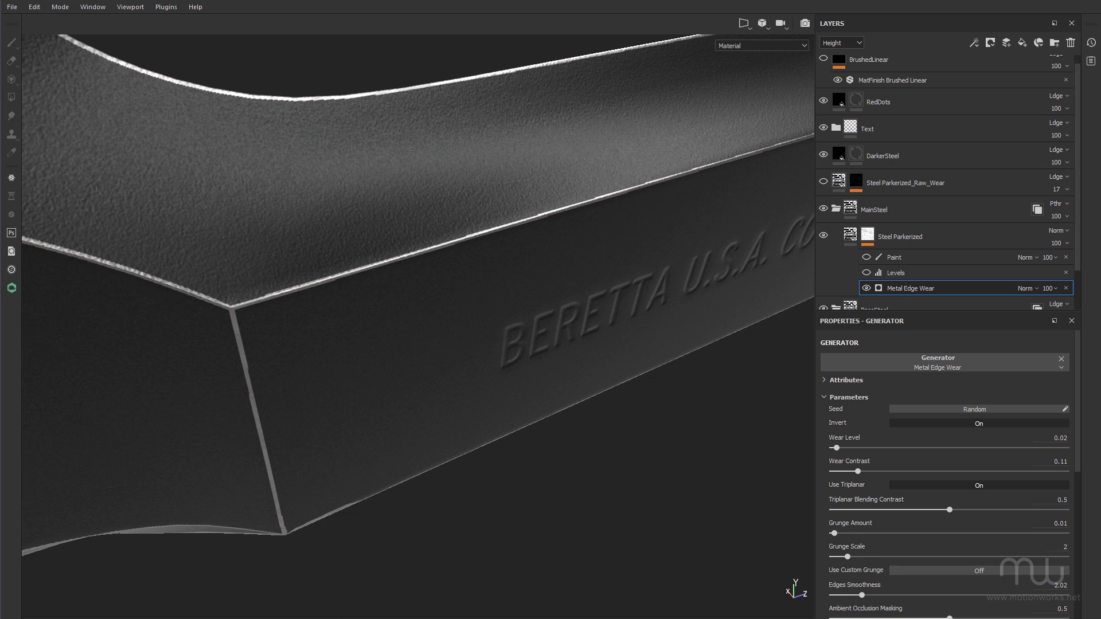
Step: Switch to the Berretta-Centurion6858.jpg photo, examine real edge wear around the lettering, emblem, lever and frame, and minimize it
left_click_drag(0, 86, 344, 61)
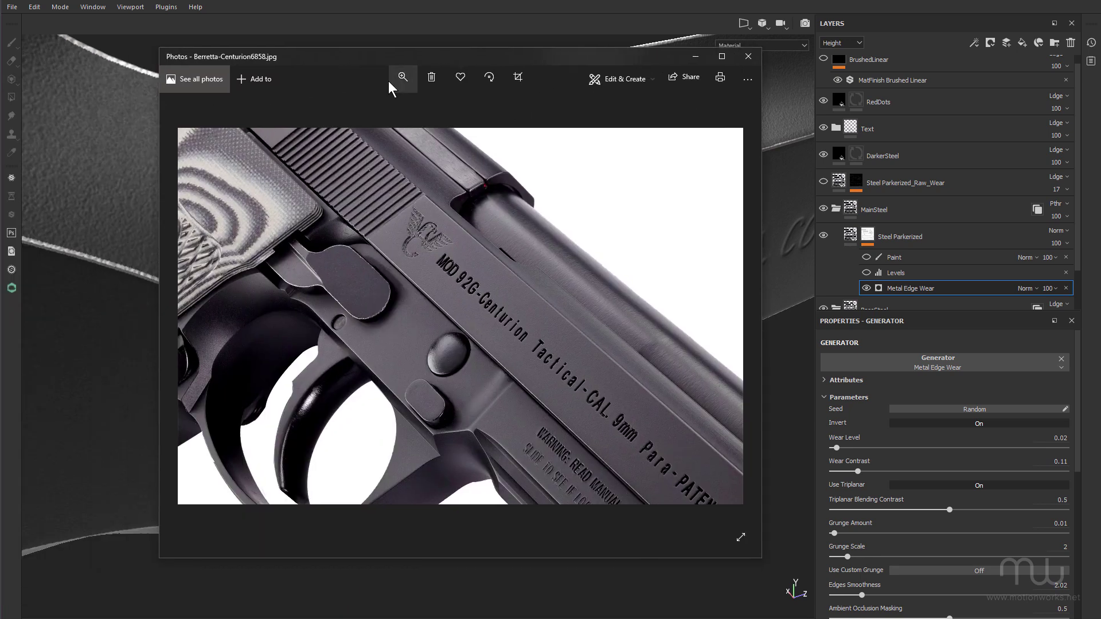
left_click(402, 77)
left_click_drag(366, 106, 401, 105)
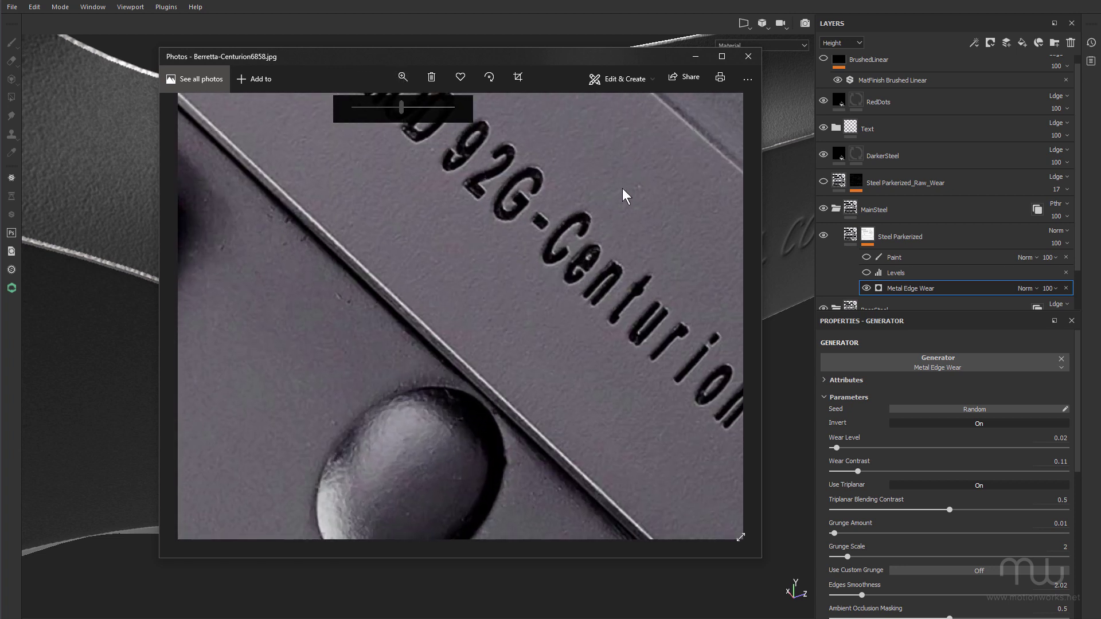
left_click_drag(623, 189, 641, 436)
left_click_drag(455, 256, 563, 388)
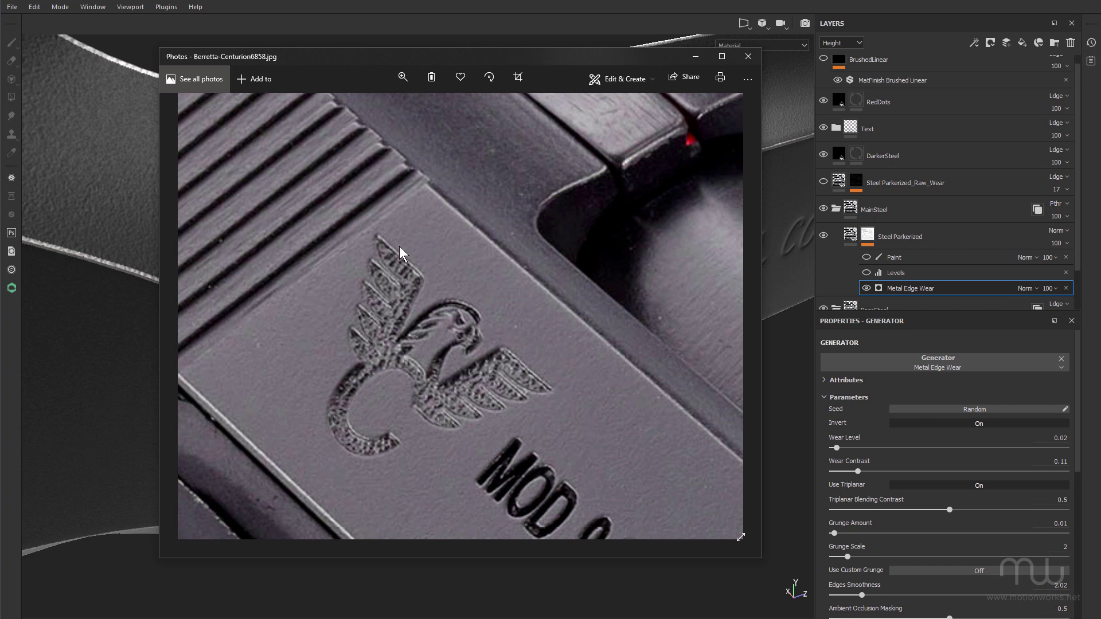
left_click_drag(399, 246, 528, 242)
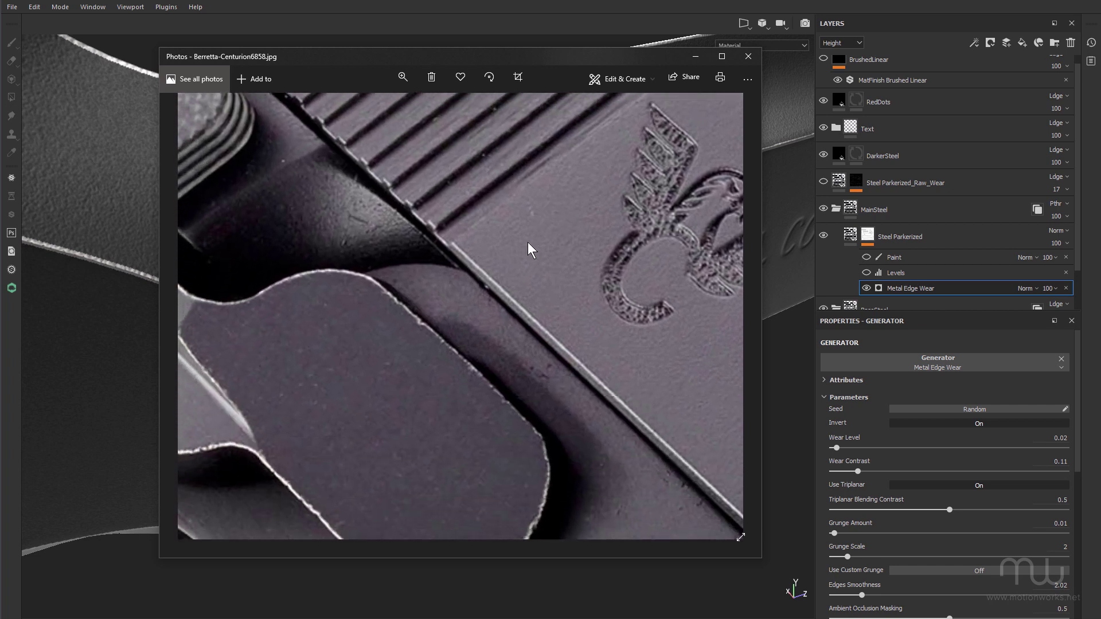
scroll(528, 242, "down", 3)
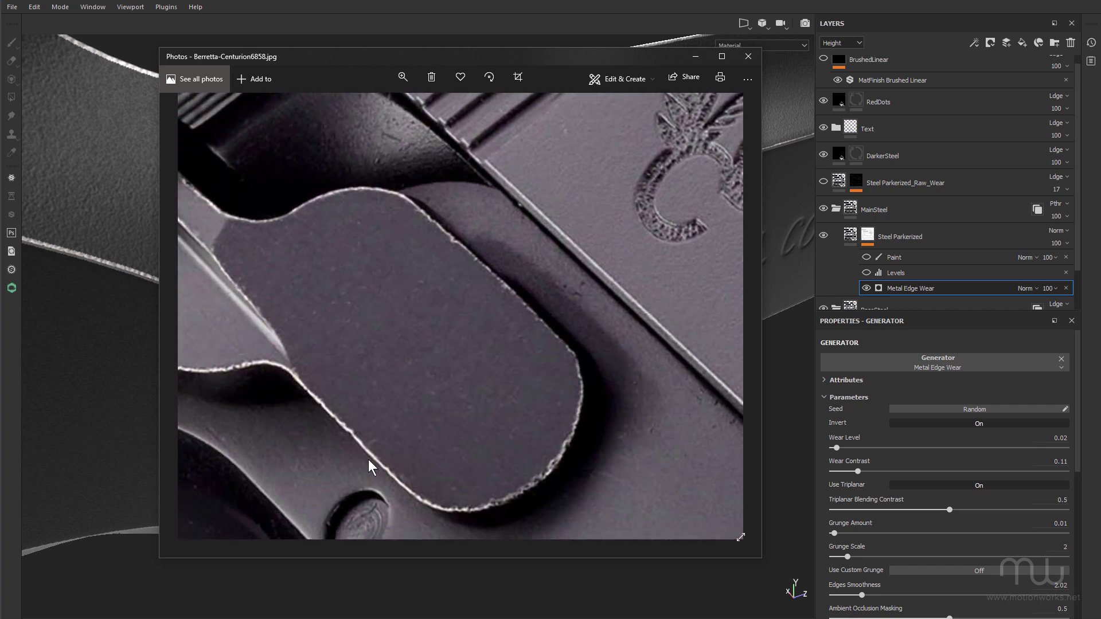
left_click_drag(477, 335, 157, 235)
left_click_drag(475, 307, 336, 135)
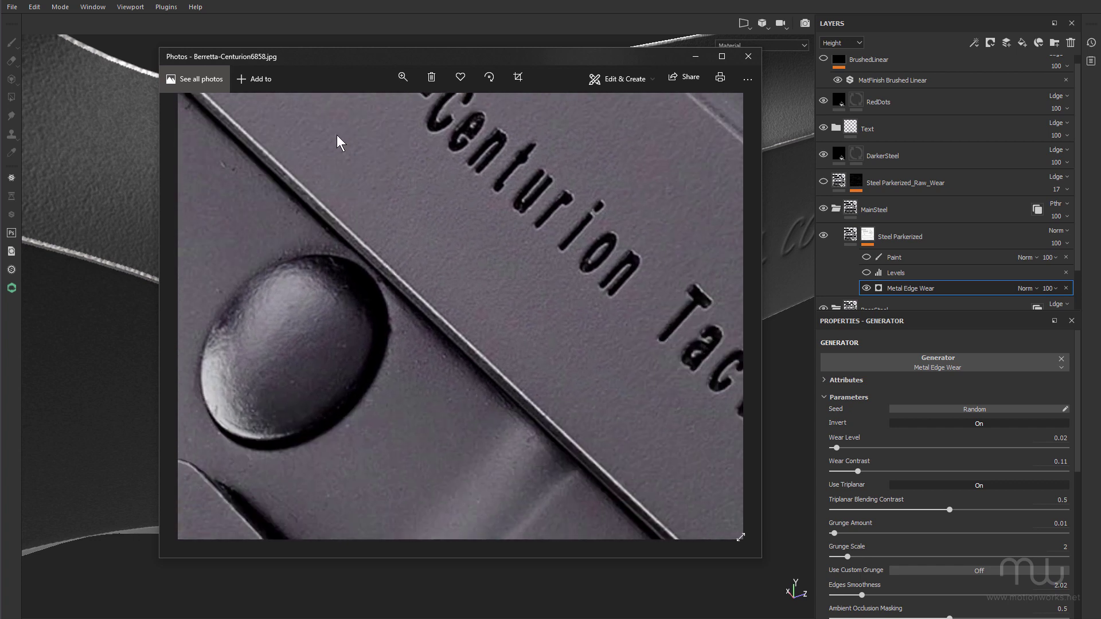
scroll(425, 288, "down", 1)
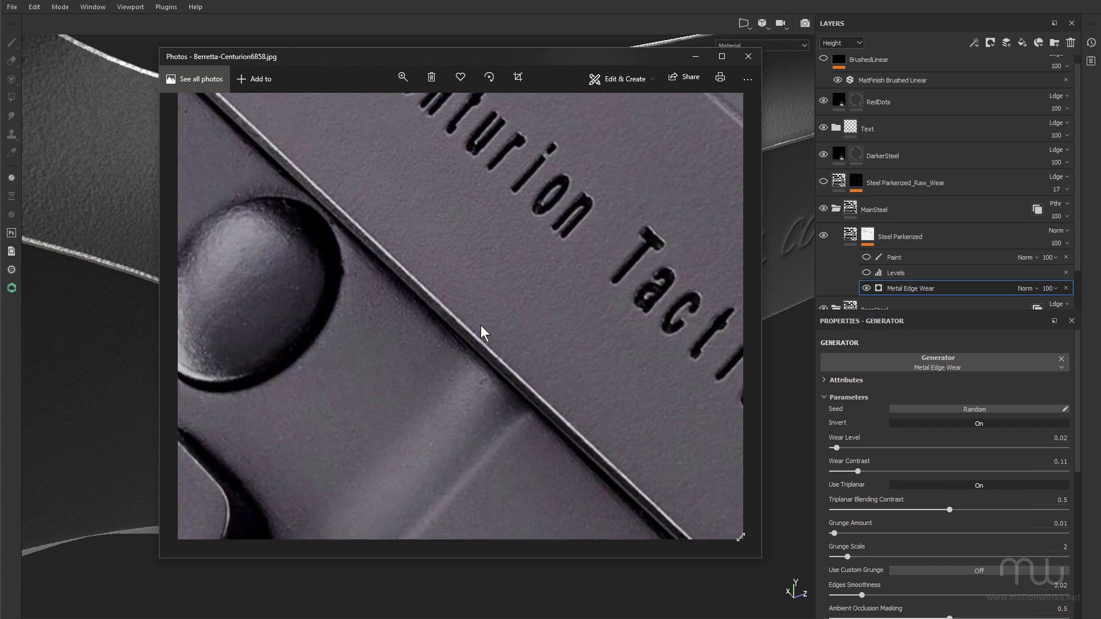
left_click_drag(481, 325, 601, 177)
left_click_drag(183, 245, 453, 303)
left_click_drag(372, 145, 496, 399)
left_click_drag(487, 280, 514, 287)
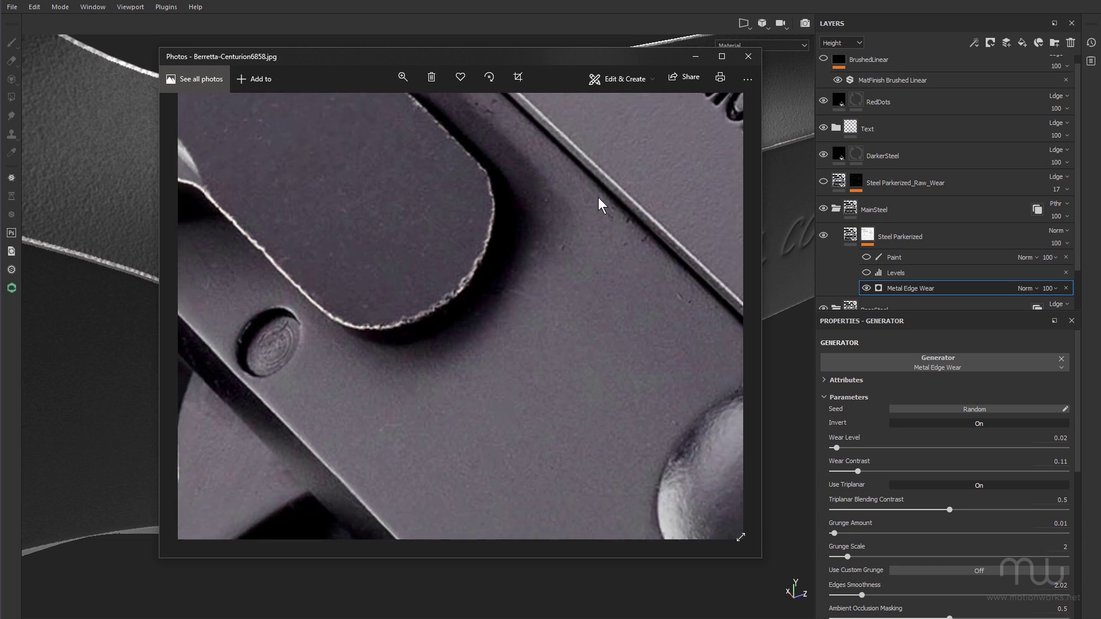
left_click(696, 55)
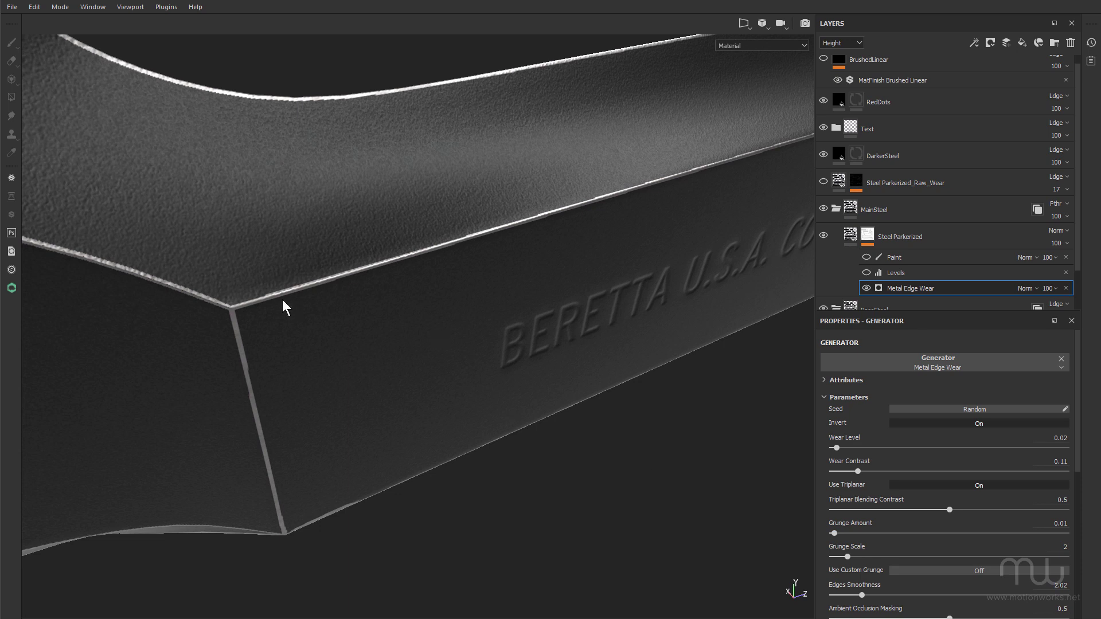
Step: Examine the edge wear along the slide's corner edges up close and from different angles
right_click_drag(239, 316, 1000, 253, "alt")
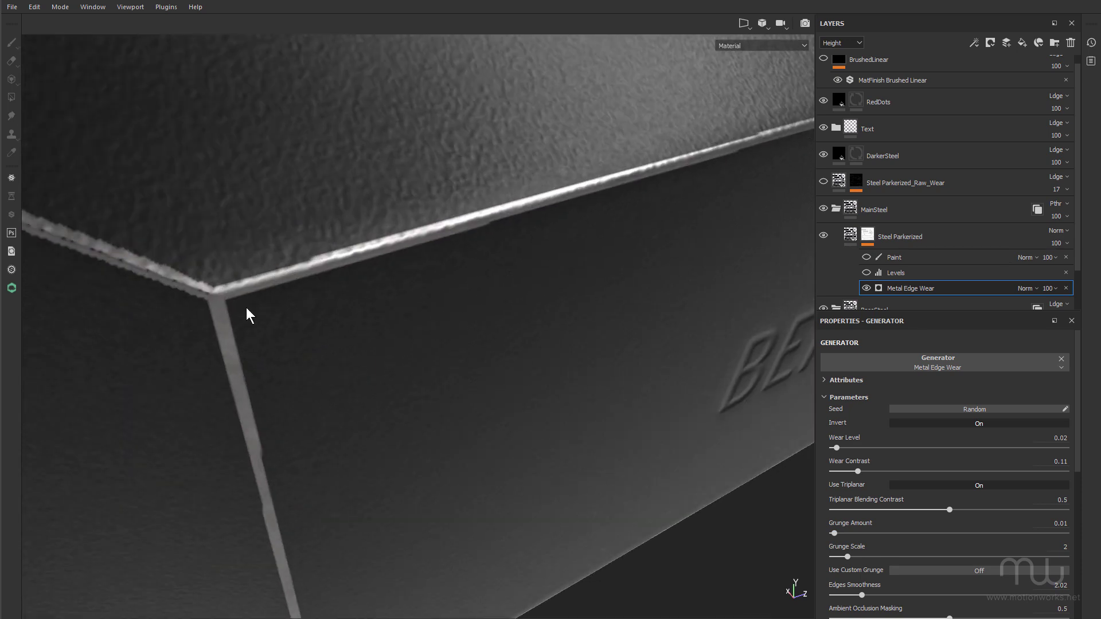
left_click_drag(246, 315, 235, 253, "alt")
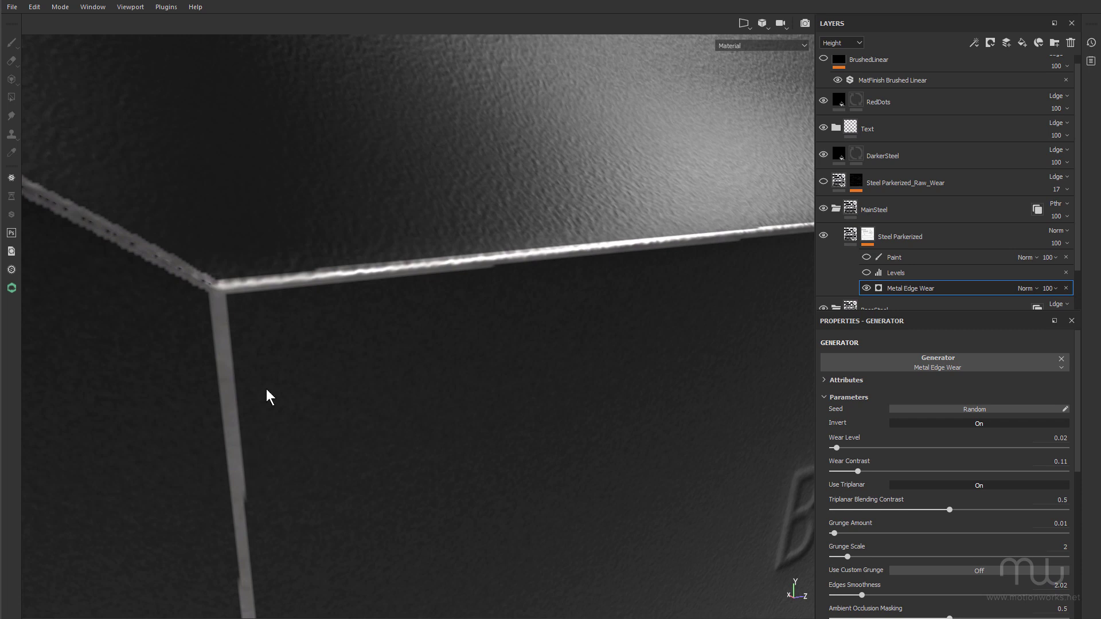
left_click_drag(264, 355, 311, 302, "alt")
right_click_drag(311, 303, 285, 322, "alt")
left_click_drag(285, 321, 150, 297, "alt")
right_click_drag(404, 305, 281, 333, "alt")
left_click_drag(281, 340, 184, 332, "alt")
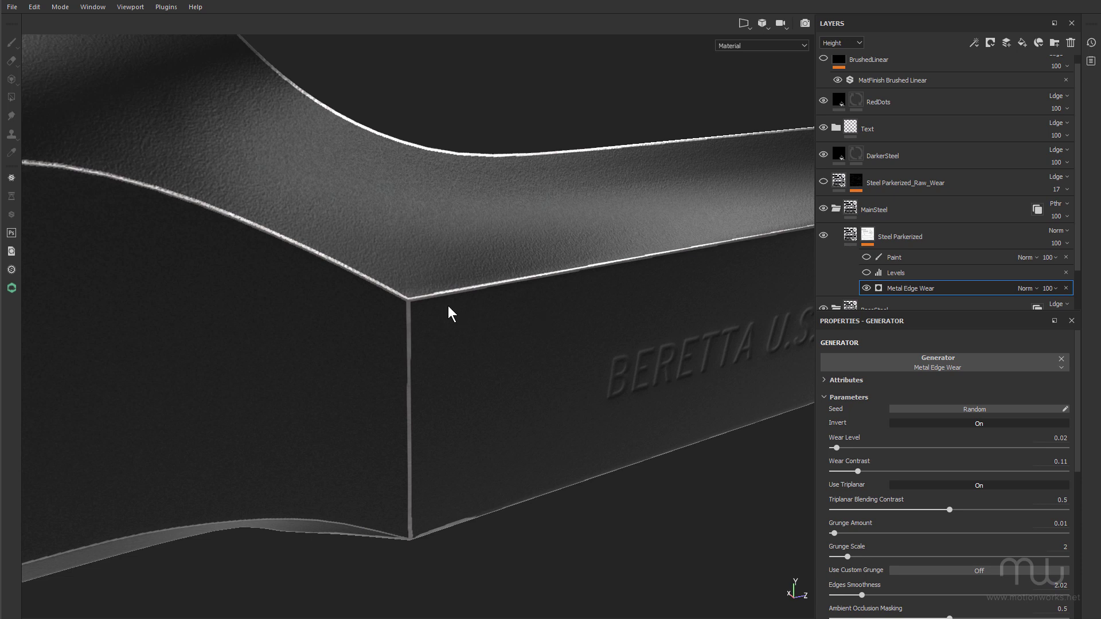
right_click_drag(449, 305, 590, 285, "alt")
left_click_drag(590, 285, 578, 287, "alt")
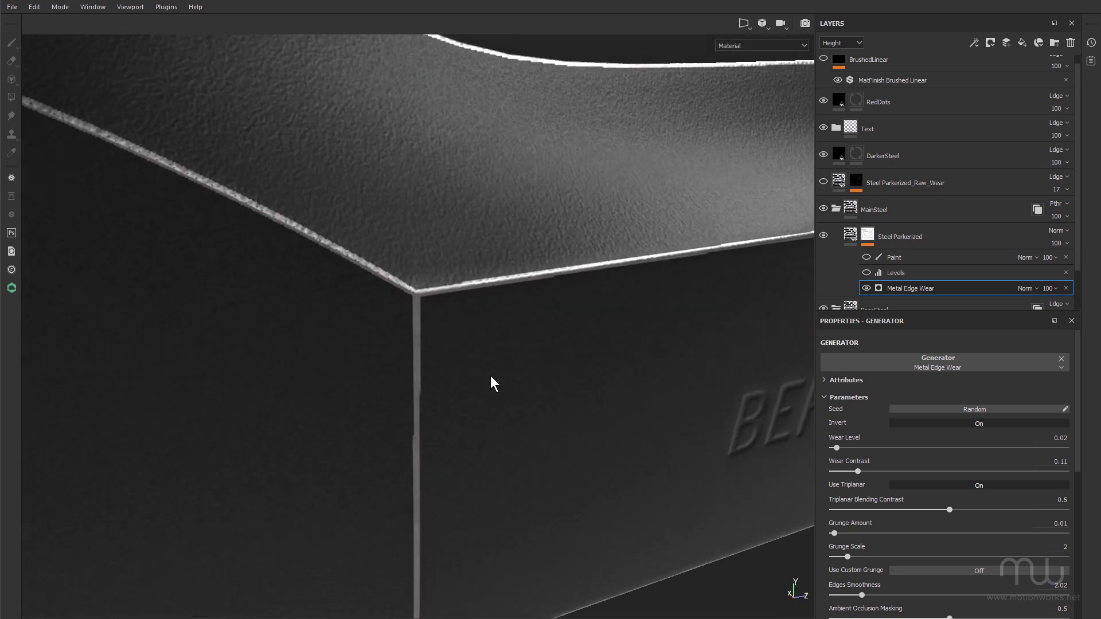
Step: Enable the Levels effect in the Steel Parkerized mask to soften the wear on the slide's corner edges
left_click_drag(494, 381, 432, 385, "alt")
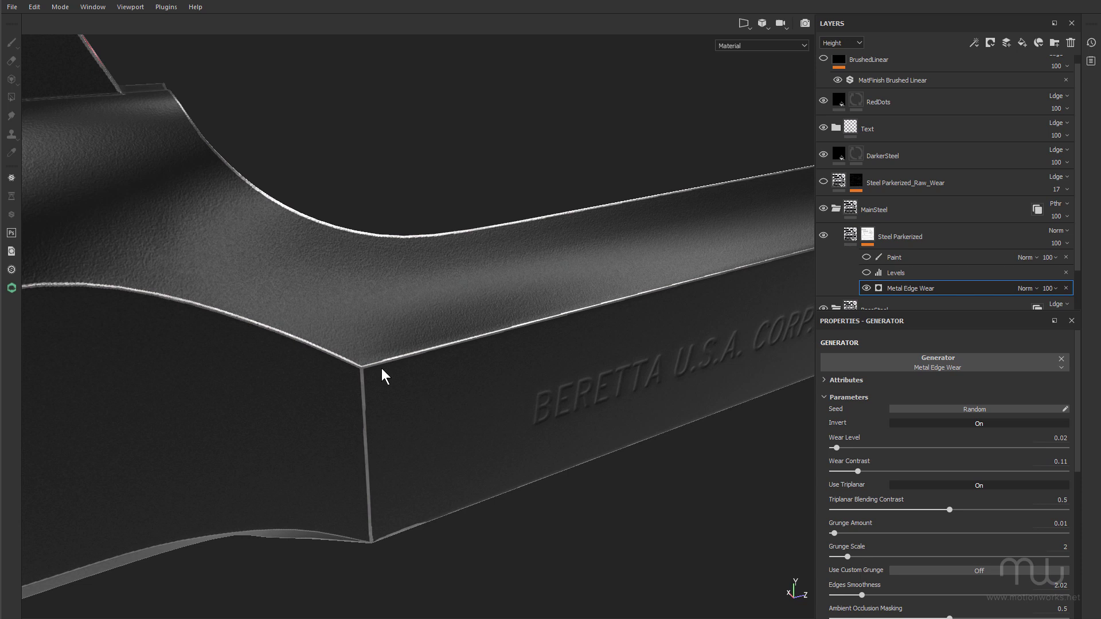
right_click_drag(382, 368, 692, 349, "alt")
mouse_move(391, 350)
left_mouse_down("alt")
mouse_move(391, 381)
mouse_move(386, 339)
mouse_move(379, 350)
left_mouse_up("alt")
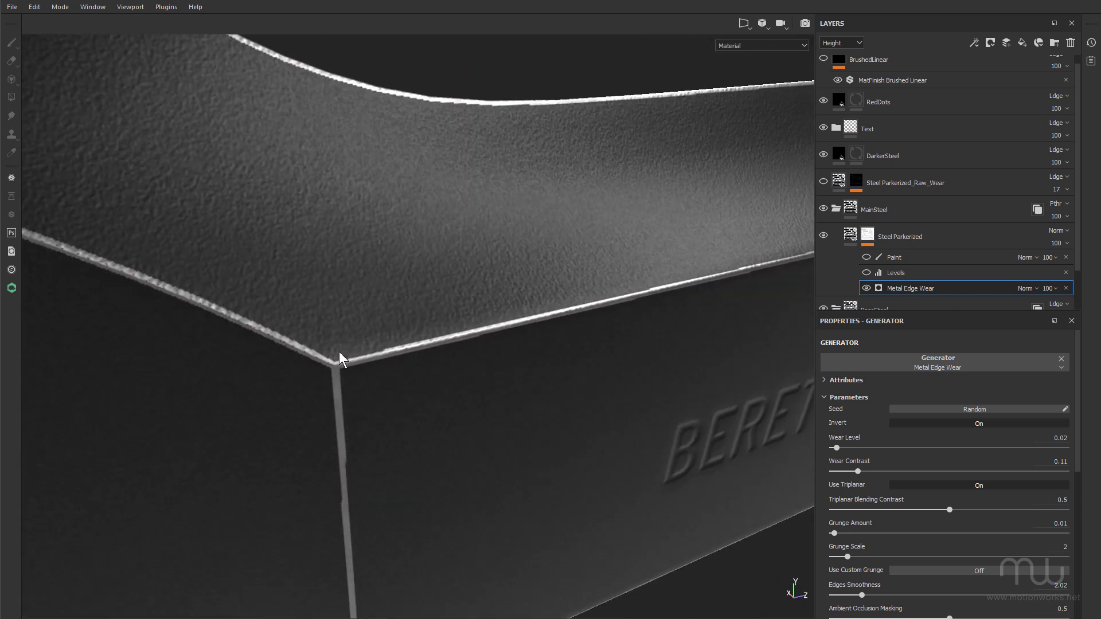
left_click(907, 272)
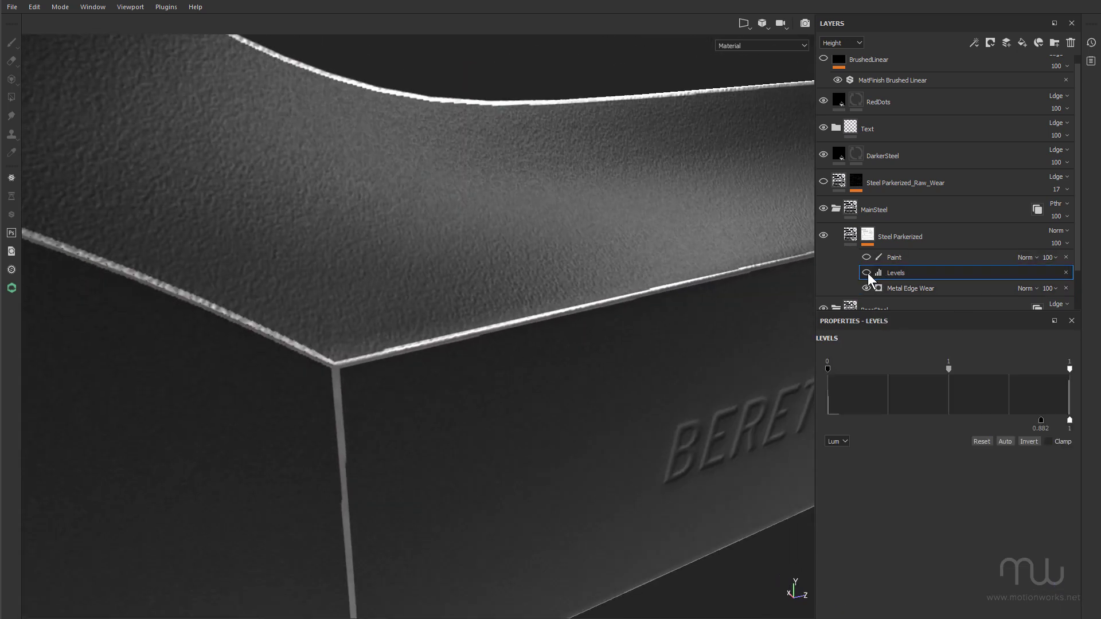
left_click(866, 273)
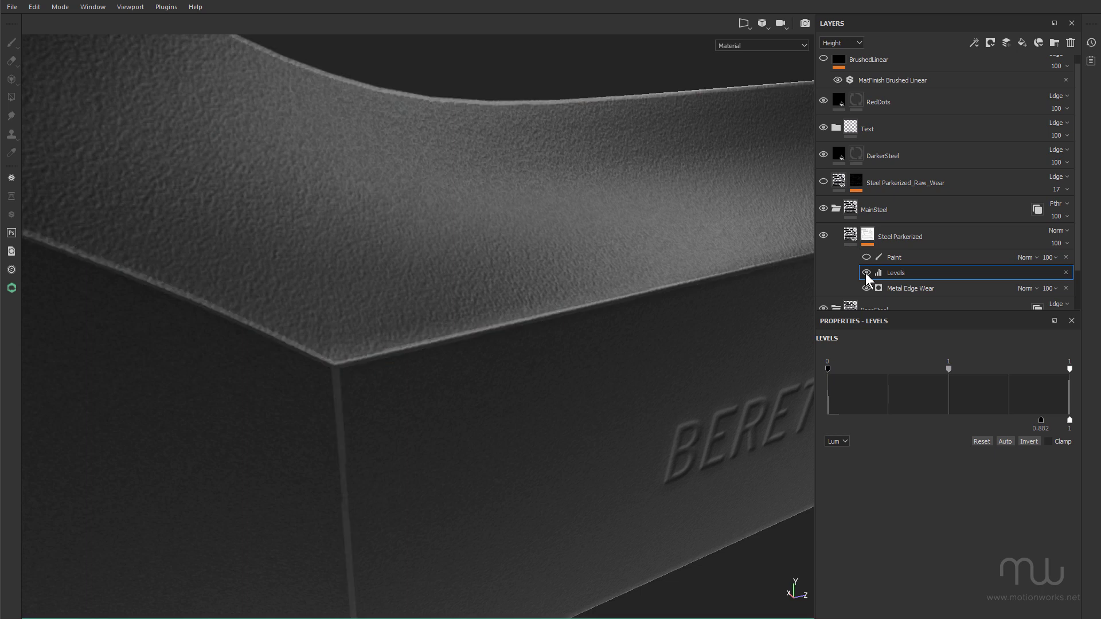
Step: Inspect the corner edges from several angles, first on the material and then in the isolated Steel Parkerized mask
left_click_drag(419, 398, 457, 264, "alt")
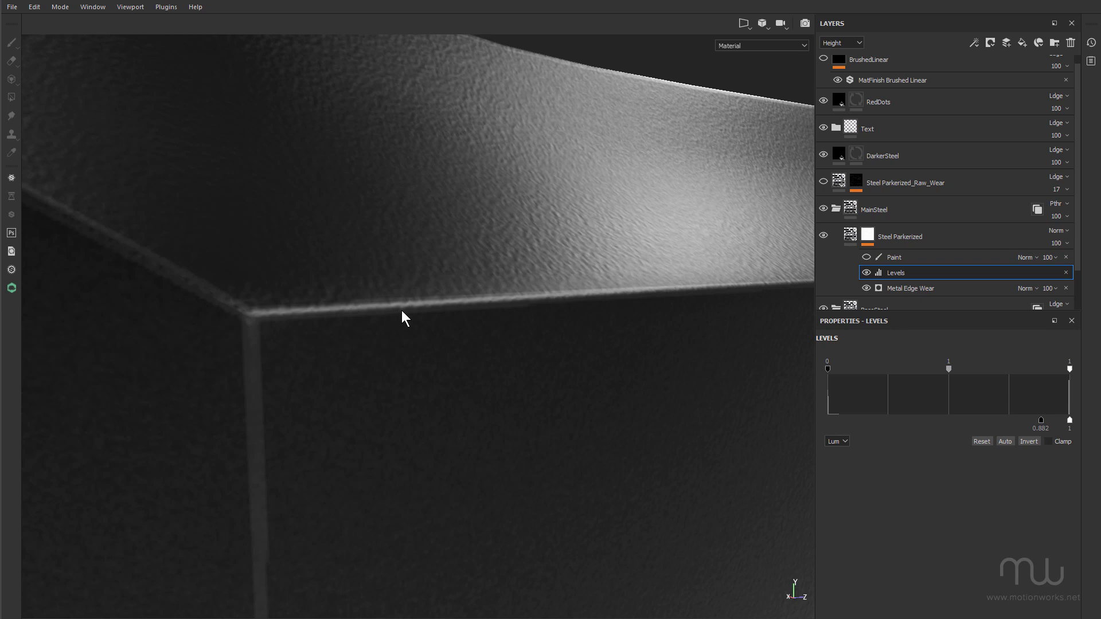
left_click_drag(401, 314, 324, 401, "alt")
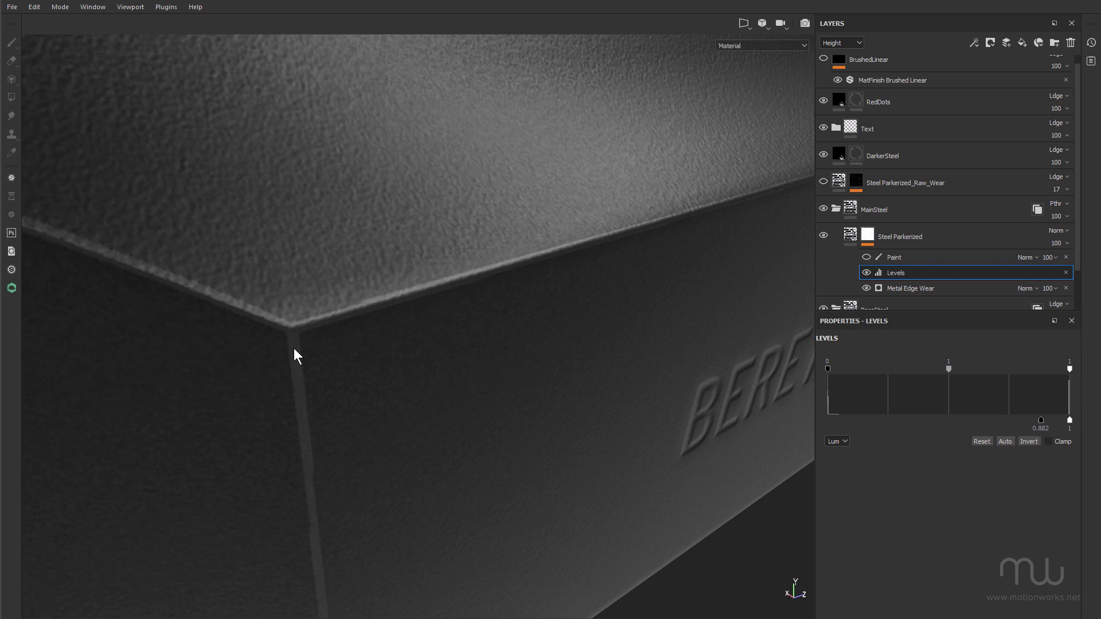
left_click_drag(303, 344, 400, 390, "alt")
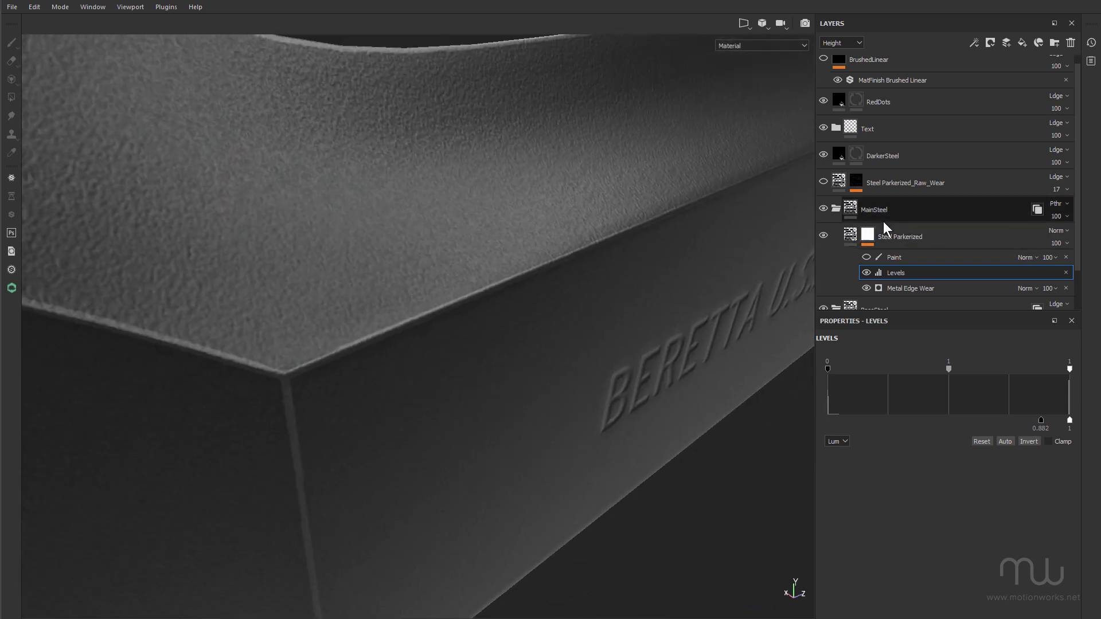
left_click_drag(256, 457, 231, 430, "alt")
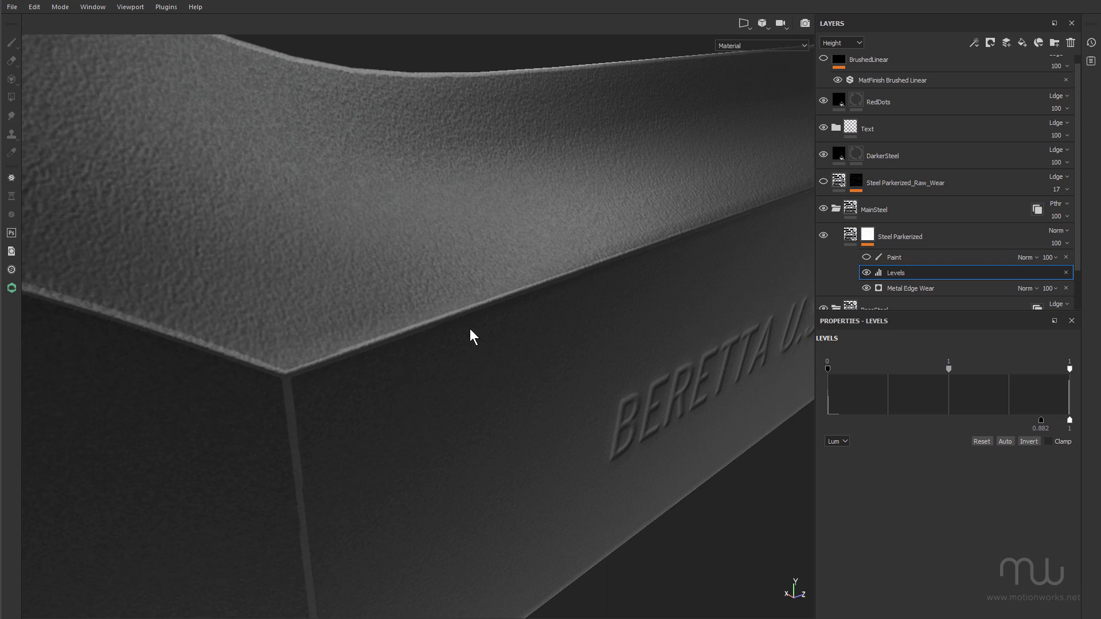
left_click(867, 235)
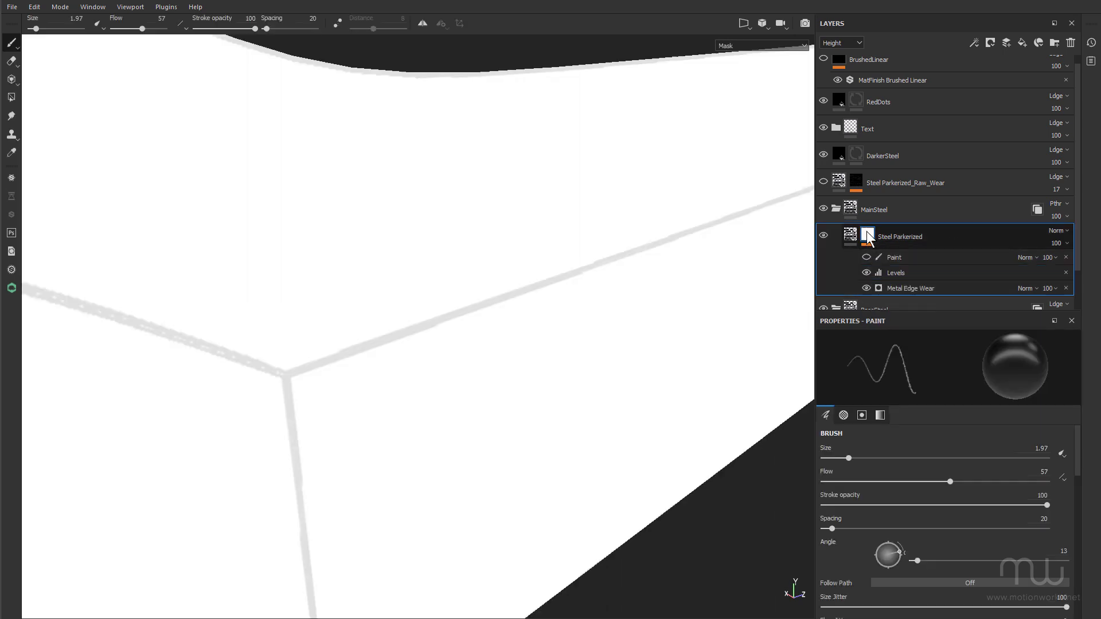
left_click(512, 297)
scroll(342, 313, "down", 1)
mouse_move(311, 327)
left_mouse_down("alt")
mouse_move(312, 391)
mouse_move(394, 320)
mouse_move(364, 398)
mouse_move(369, 374)
mouse_move(503, 310)
left_mouse_up("alt")
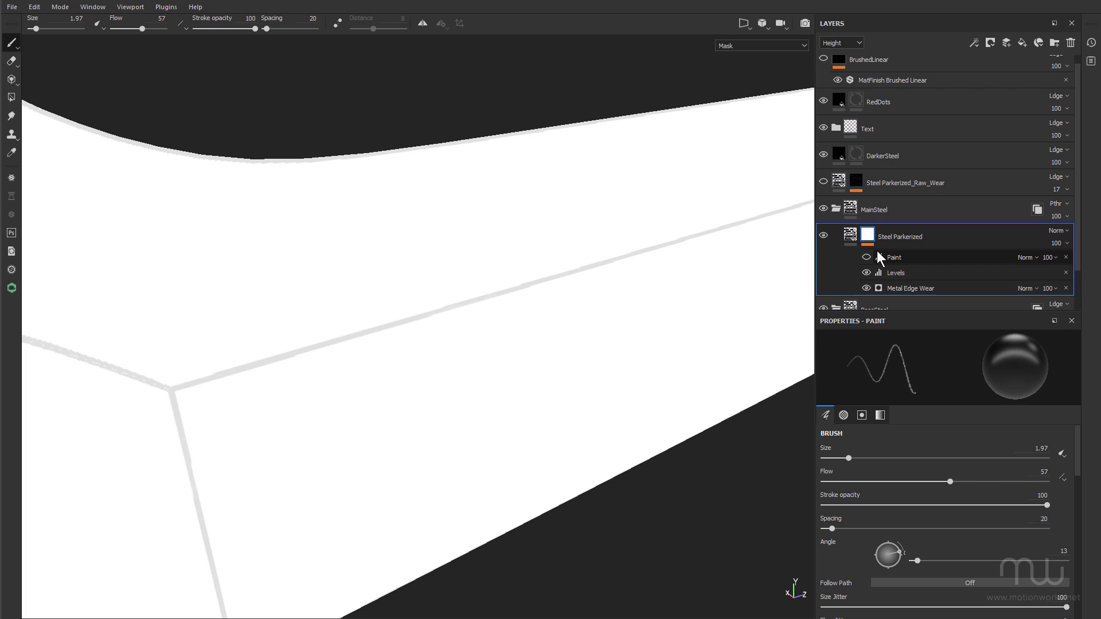
Step: Turn on the Paint effect above Levels in the Steel Parkerized mask
left_click(892, 258)
right_click(890, 257)
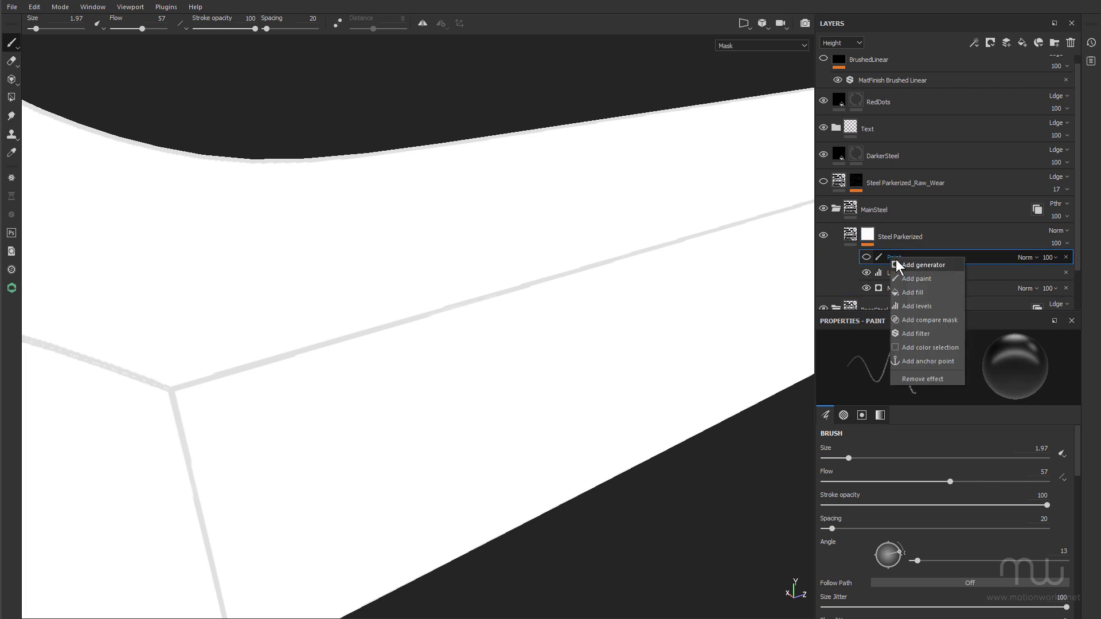
left_click(982, 258)
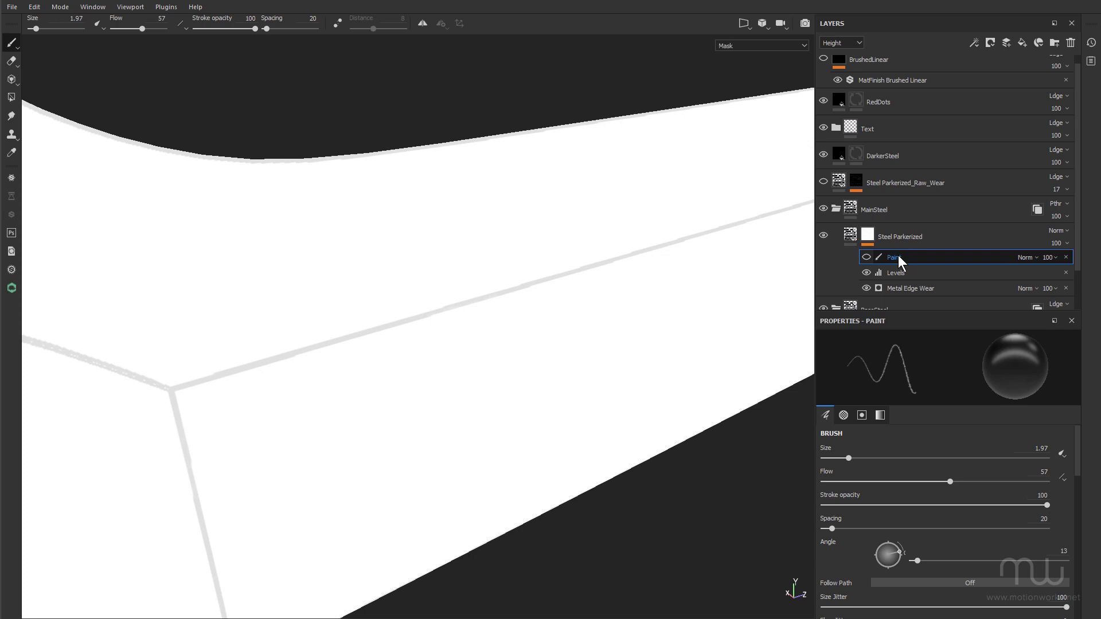
left_click(866, 257)
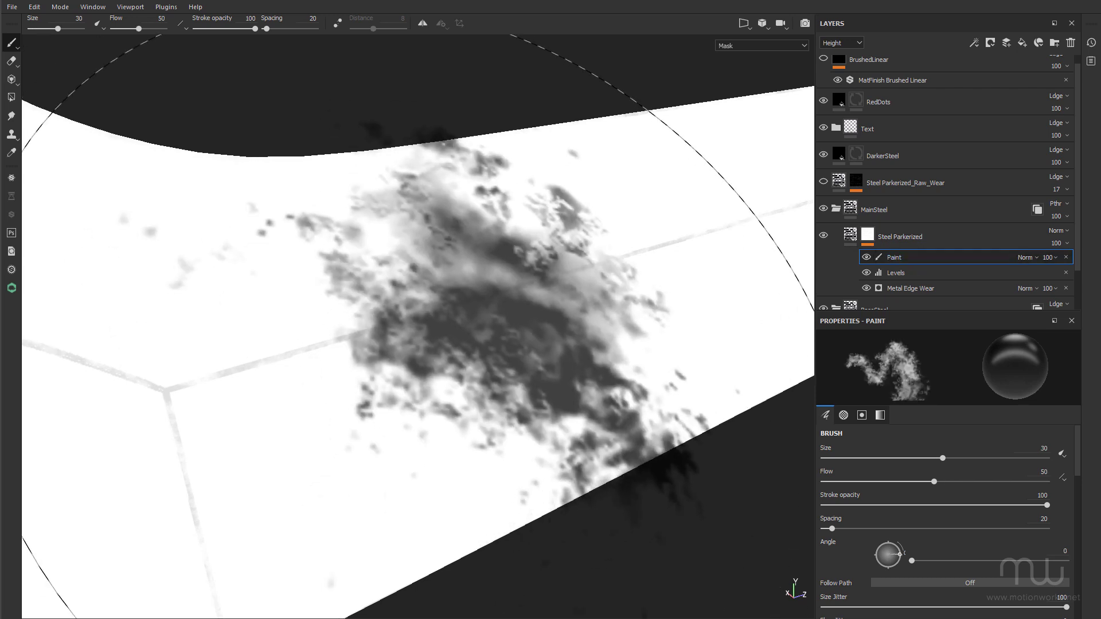
Step: Reduce the mask brush to a size of 2.19 and a flow of 9
right_click_drag(487, 228, 369, 228, "ctrl")
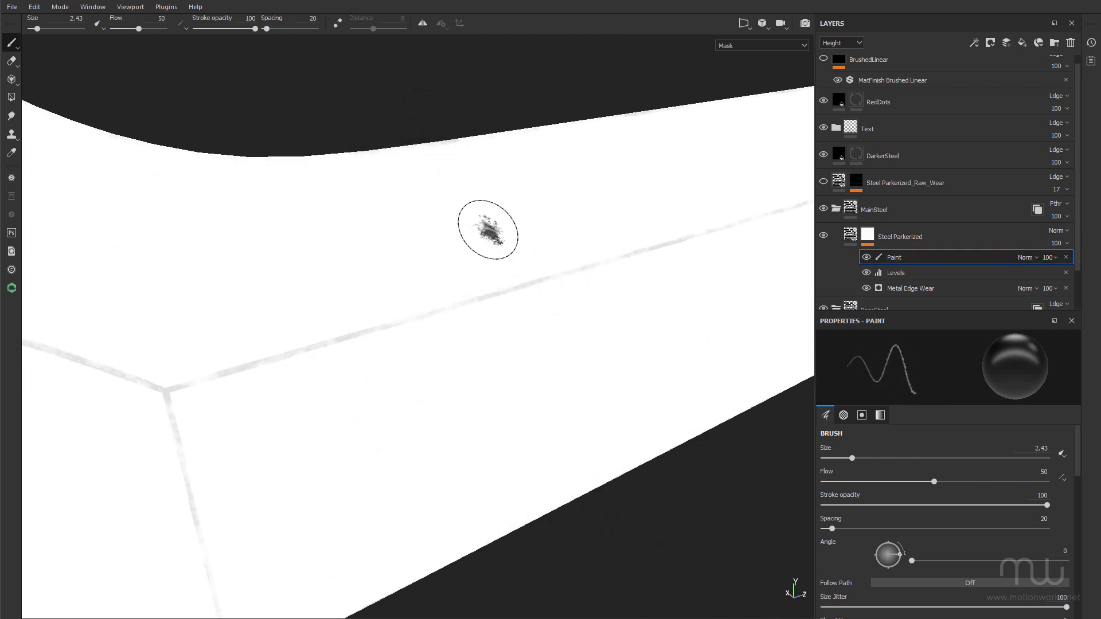
right_click_drag(476, 224, 471, 224, "ctrl")
left_click_drag(475, 224, 459, 223, "ctrl")
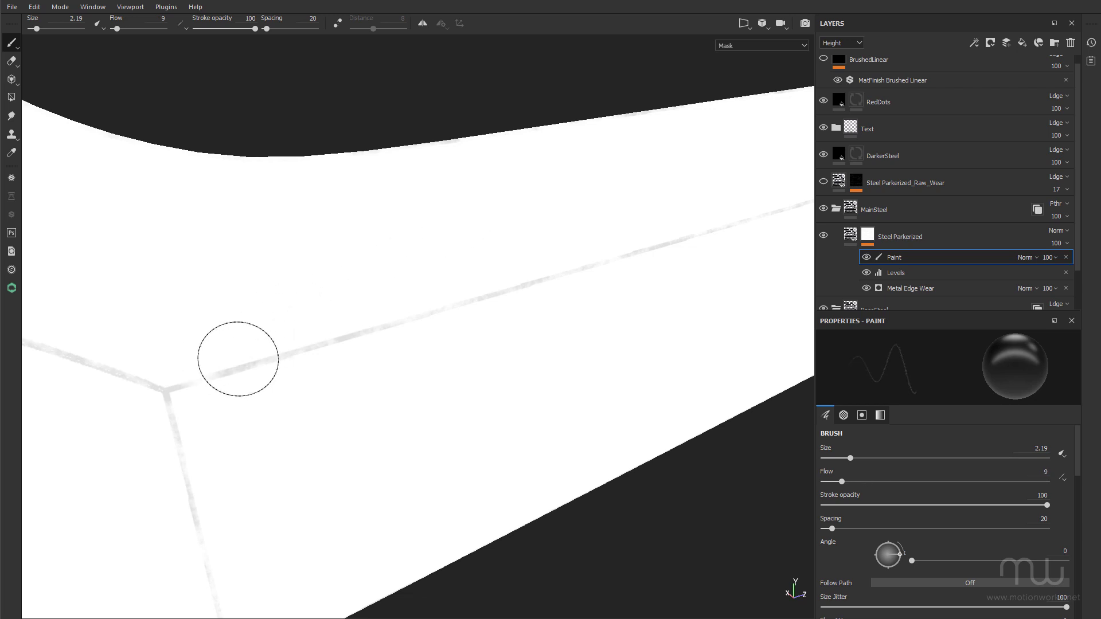
Step: Try a few faint dark dabs beside the long edge in the mask and undo them
left_click(228, 358)
left_click(436, 301)
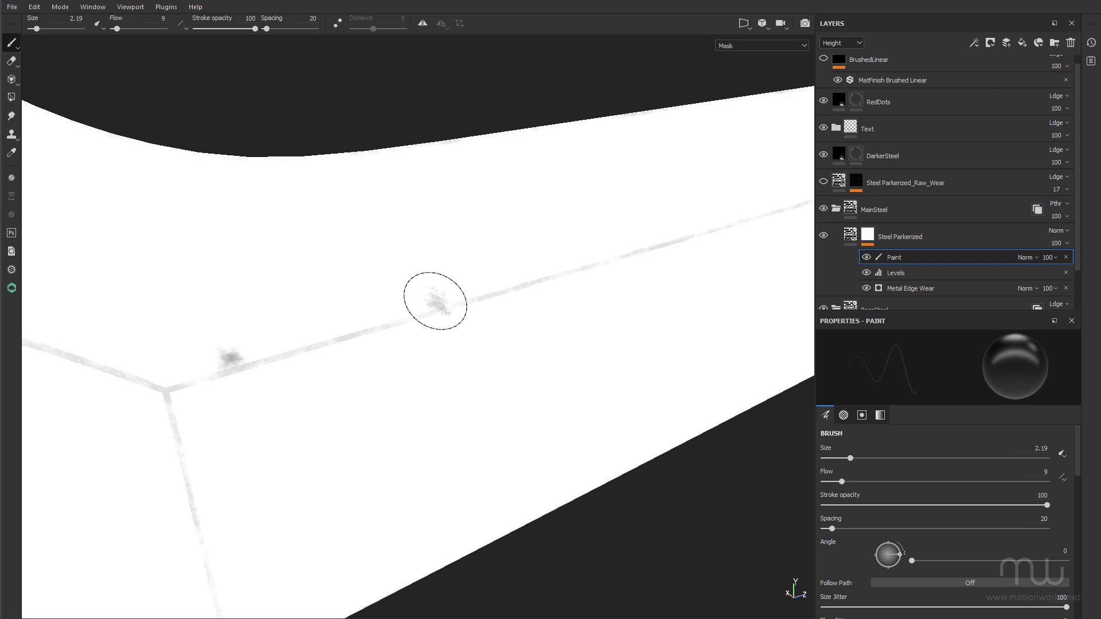
left_click(431, 298)
key("ctrl+z")
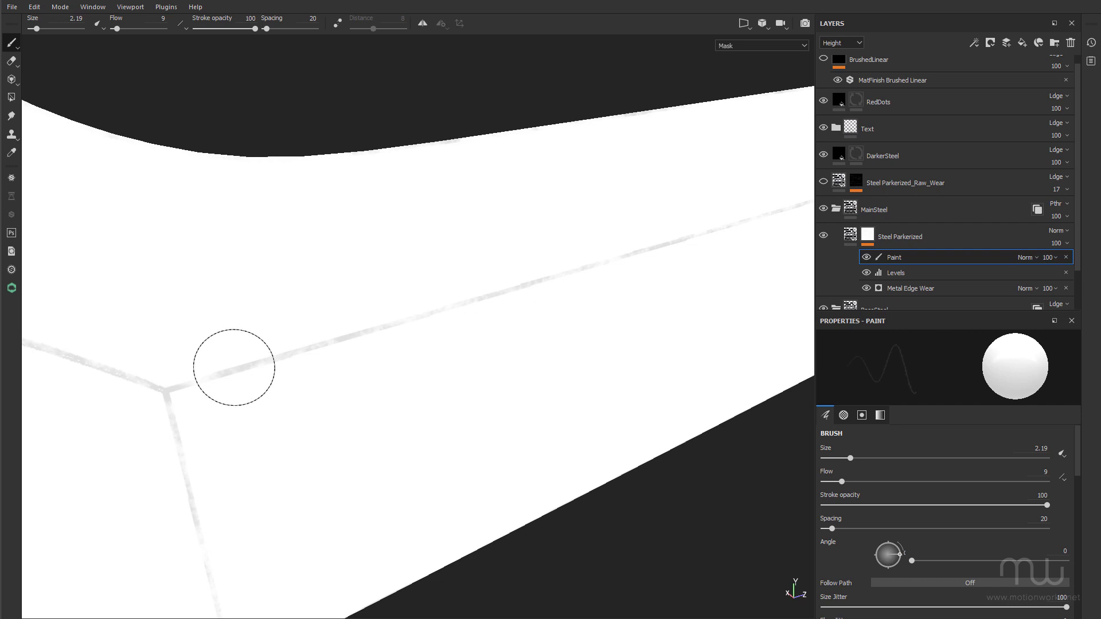
Step: Examine the painted variation in the mask along the corner, the long straight edge and the curved edge
left_click_drag(375, 354, 322, 327, "alt")
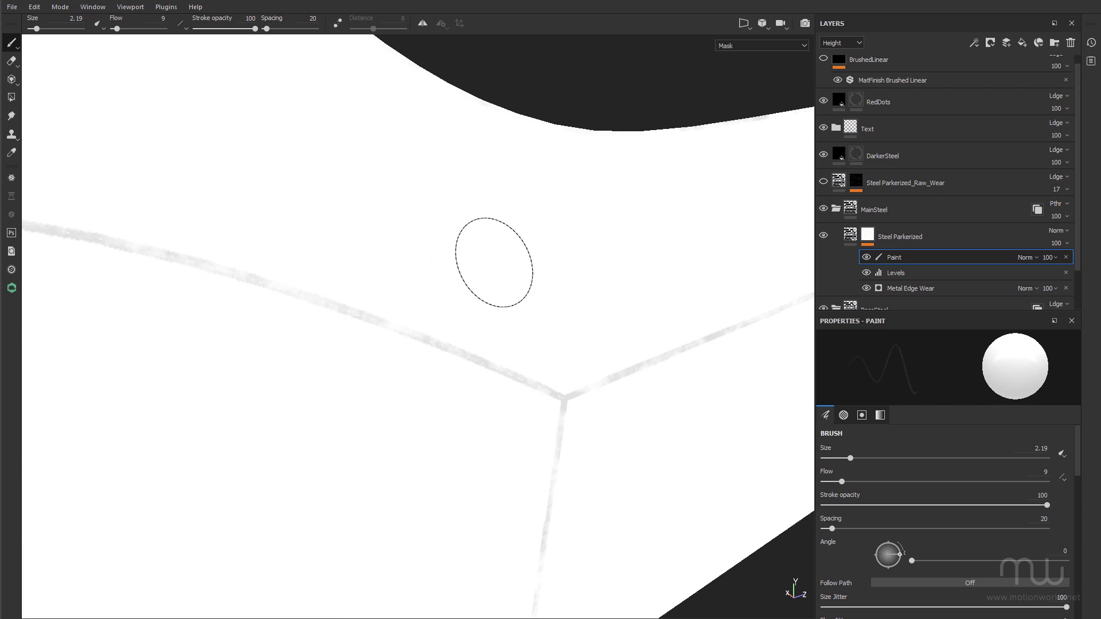
right_click_drag(492, 266, 303, 261, "alt")
middle_click_drag(303, 262, 172, 290, "alt")
left_click_drag(367, 338, 318, 347, "alt")
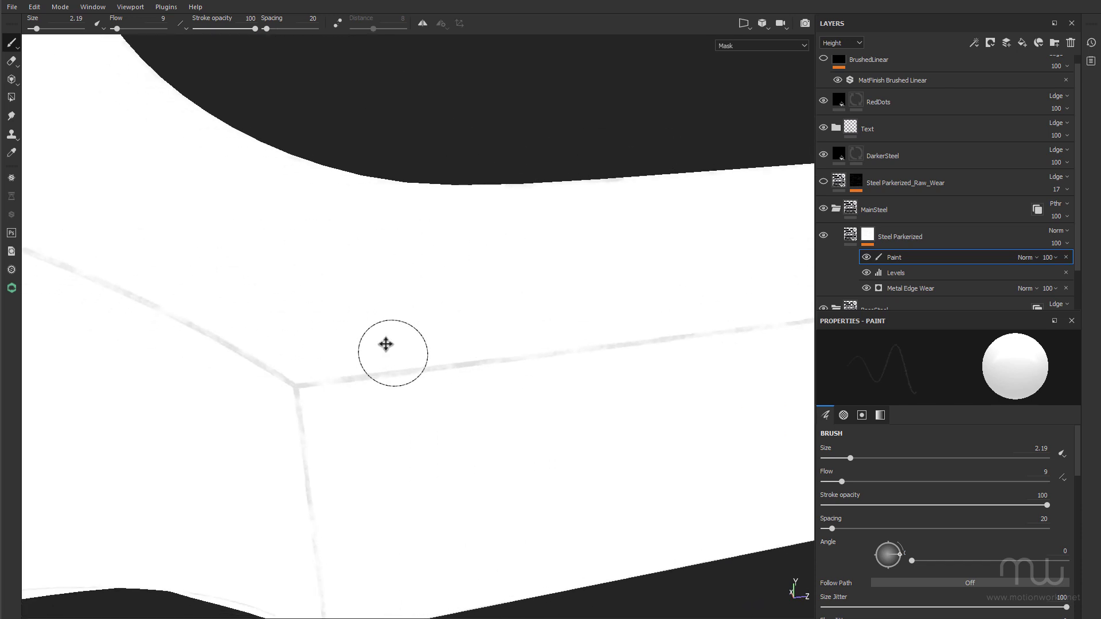
mouse_move(568, 382)
middle_mouse_down("alt")
mouse_move(490, 346)
mouse_move(312, 350)
middle_mouse_up("alt")
right_click_drag(316, 295, 753, 273, "alt")
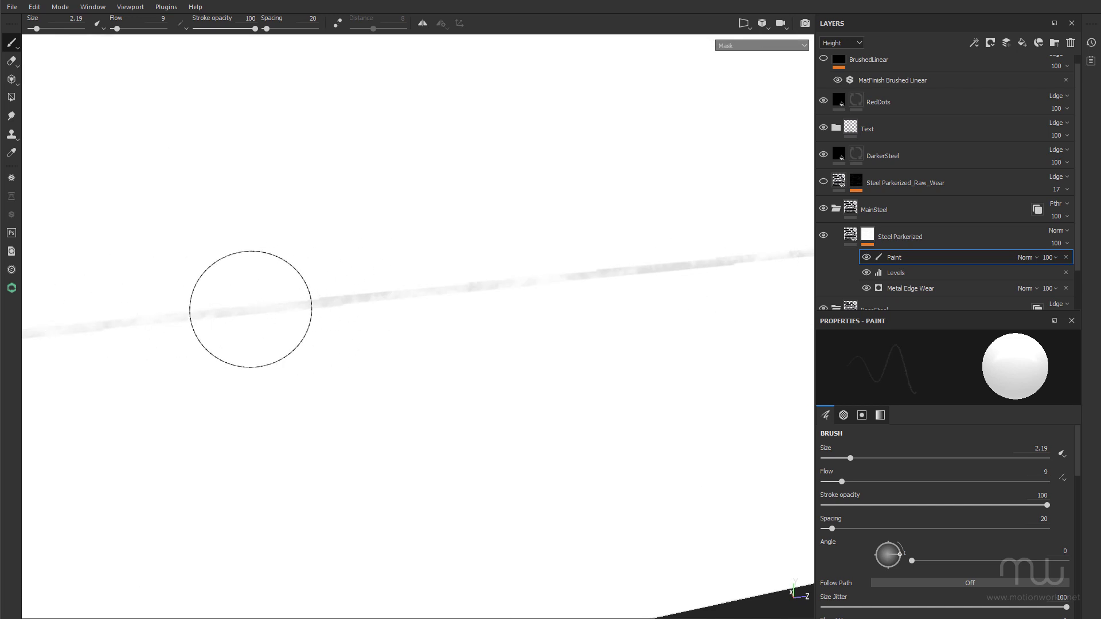
right_click_drag(492, 320, 182, 322, "alt")
left_click_drag(182, 321, 356, 350, "alt")
mouse_move(378, 246)
middle_mouse_down("alt")
mouse_move(408, 249)
mouse_move(393, 297)
mouse_move(526, 241)
middle_mouse_up("alt")
left_click_drag(526, 241, 526, 212, "alt")
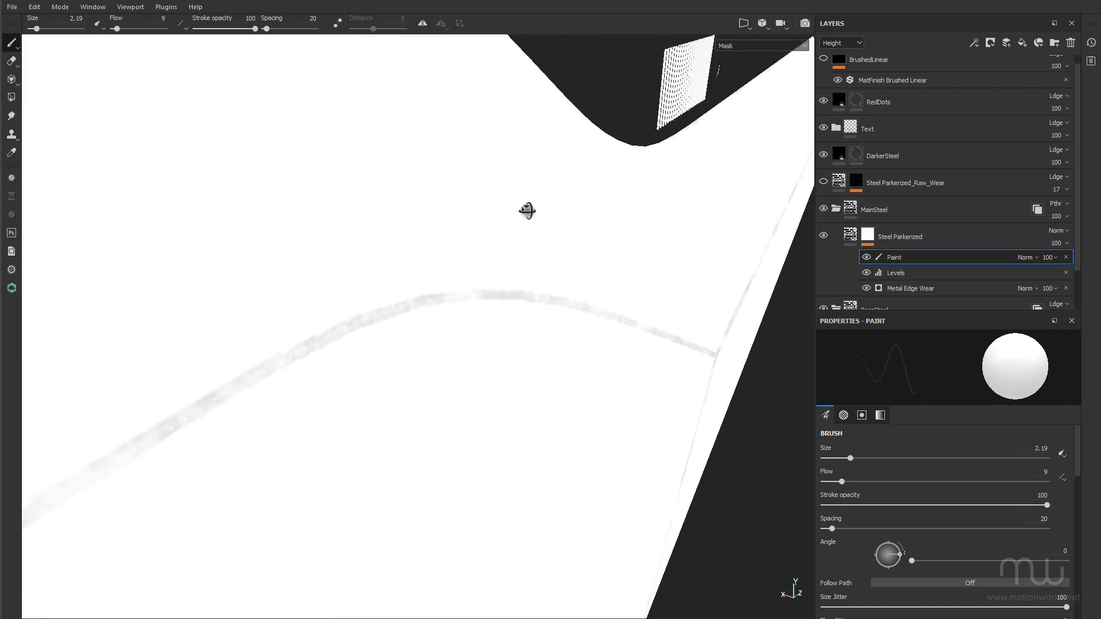
right_click_drag(392, 230, 338, 230, "alt")
mouse_move(338, 229)
left_mouse_down("alt")
mouse_move(278, 204)
mouse_move(189, 201)
left_mouse_up("alt")
right_click_drag(307, 247, 338, 267, "alt")
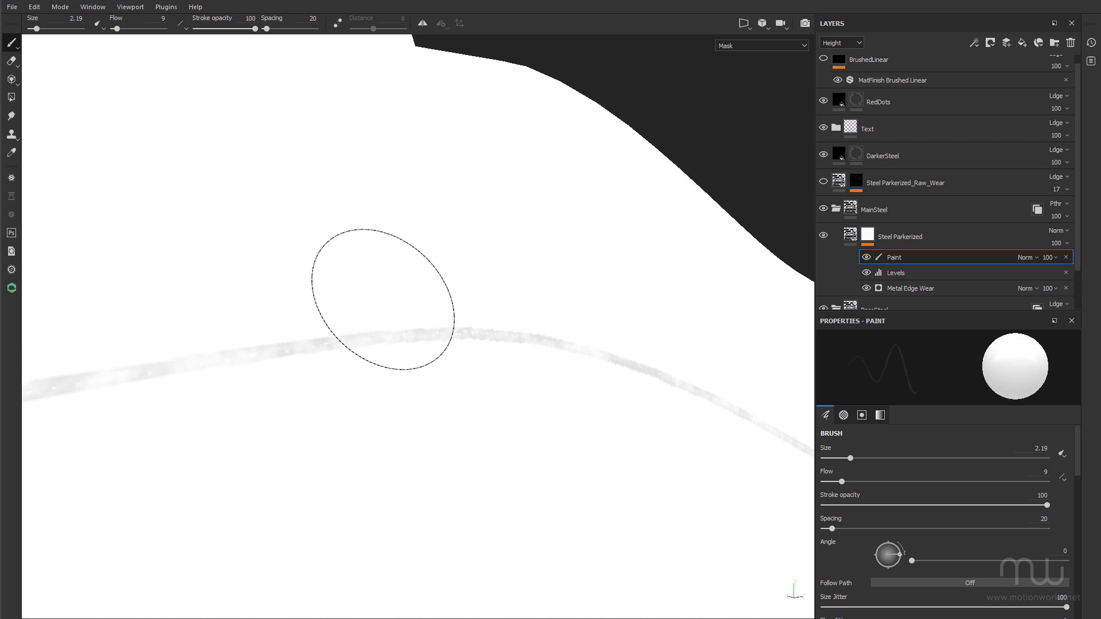
left_click_drag(383, 300, 315, 282, "alt")
right_click_drag(315, 282, 355, 342, "alt")
Step: Return to the Steel Parkerized layer's material and examine the wear on the curved edge and corner up close
left_click(849, 236)
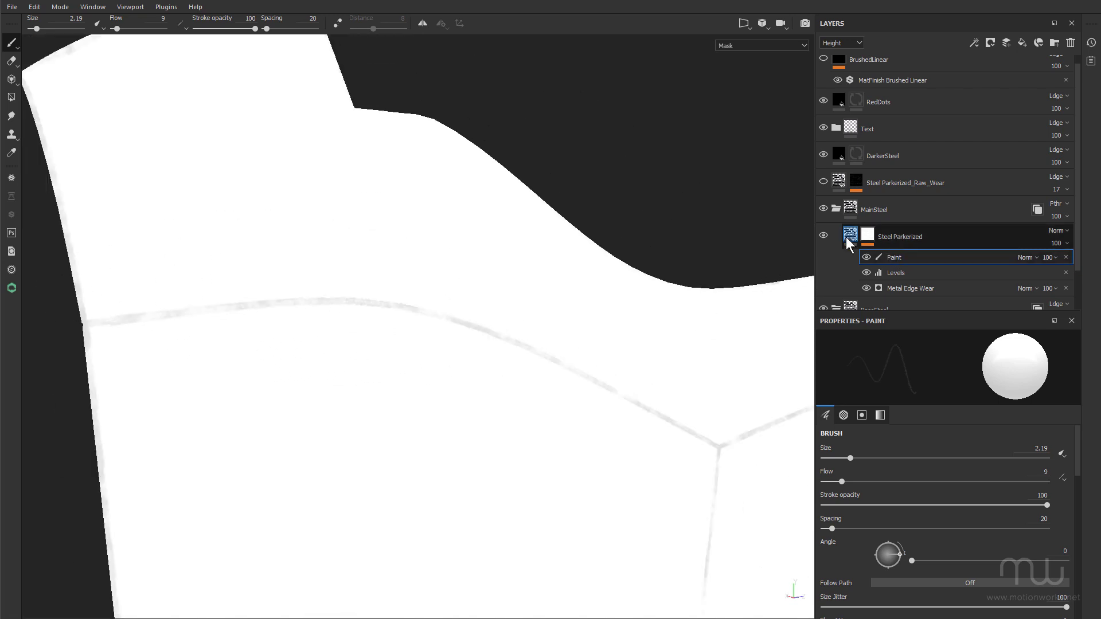
left_click_drag(536, 300, 543, 353, "alt")
scroll(553, 333, "up", 2)
right_click_drag(467, 360, 851, 345, "alt")
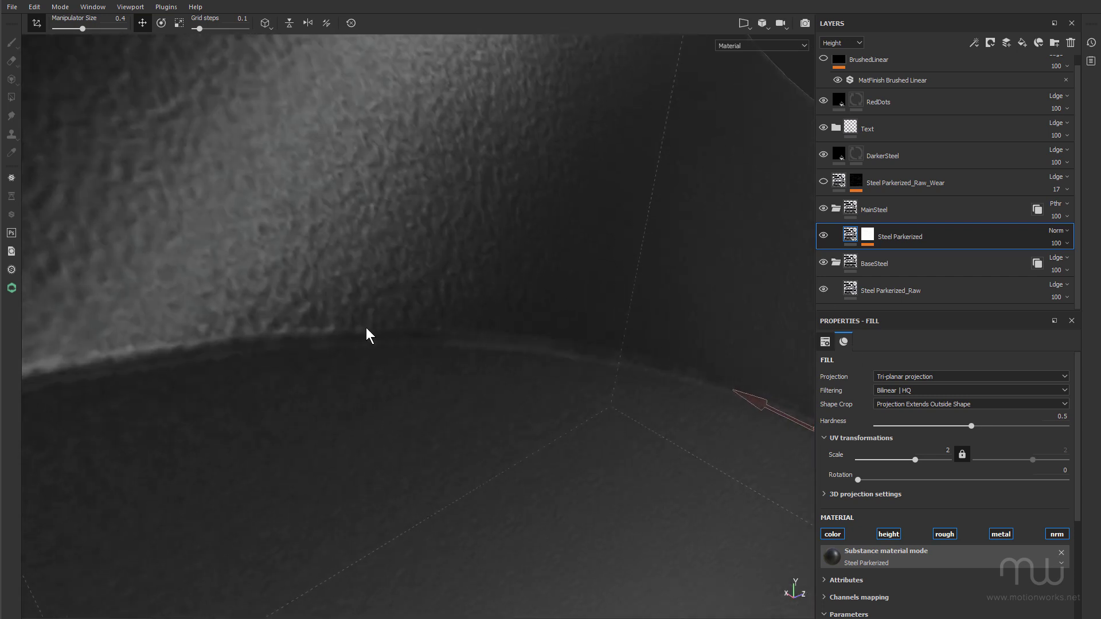
right_click(504, 363)
right_click_drag(542, 244, 389, 278, "alt")
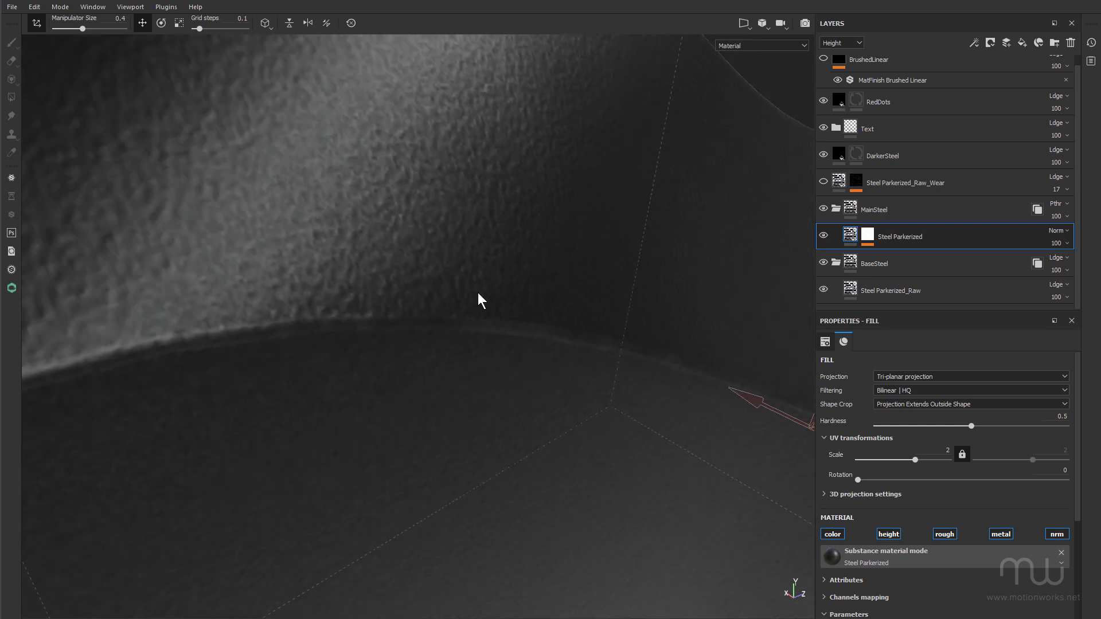
left_click_drag(481, 300, 573, 245, "alt")
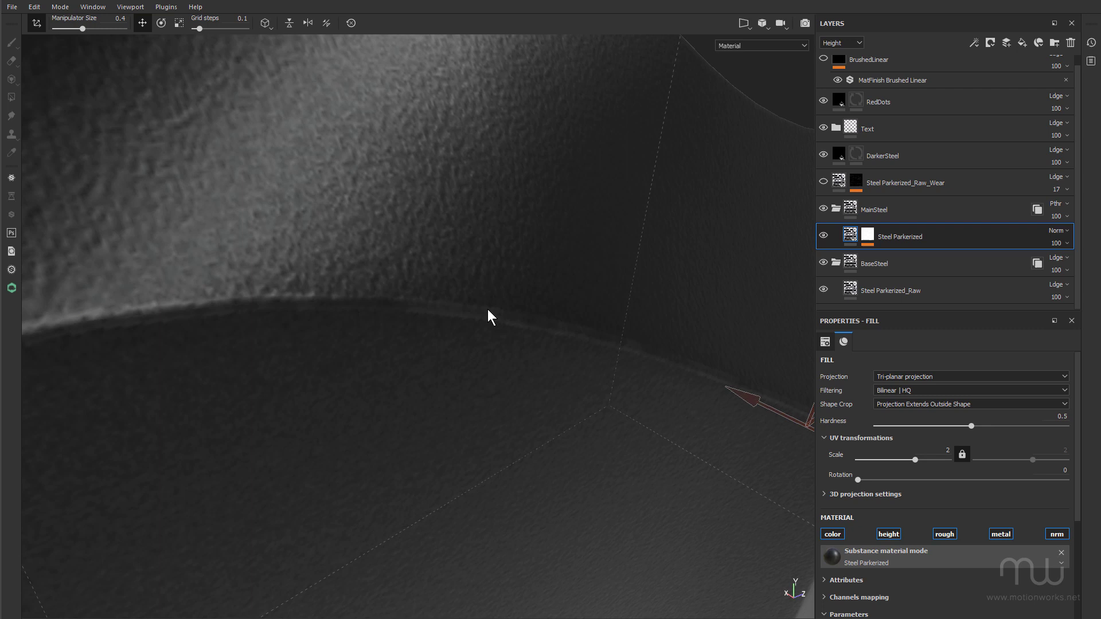
left_click_drag(511, 291, 554, 289, "alt")
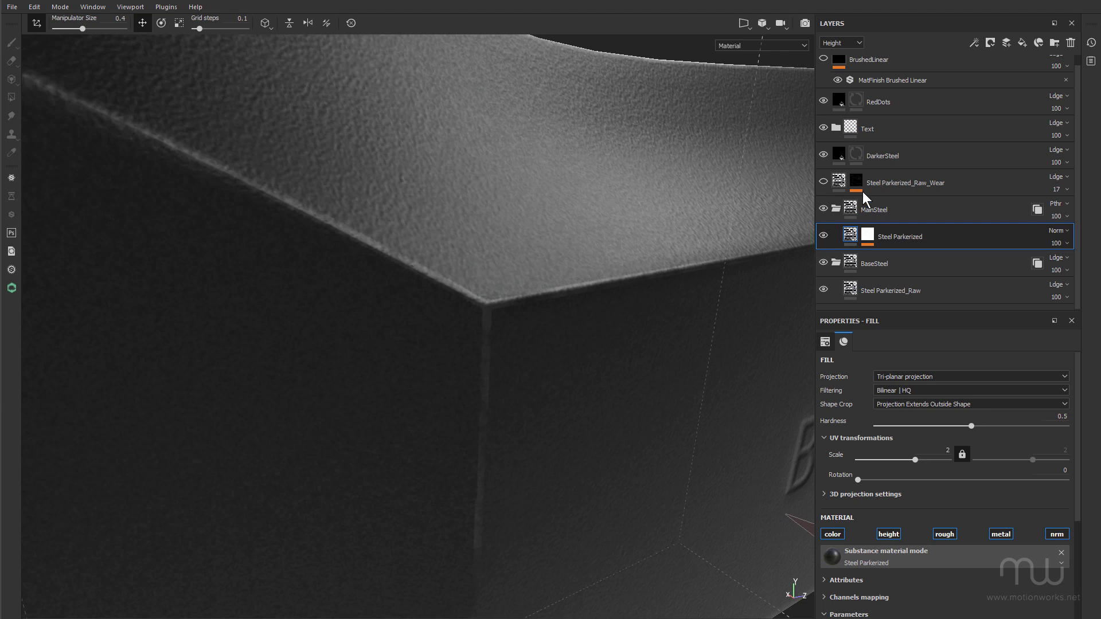
Step: Add a Warp filter directly above the Levels effect in the Steel Parkerized mask and check the corner edges
left_click(871, 235)
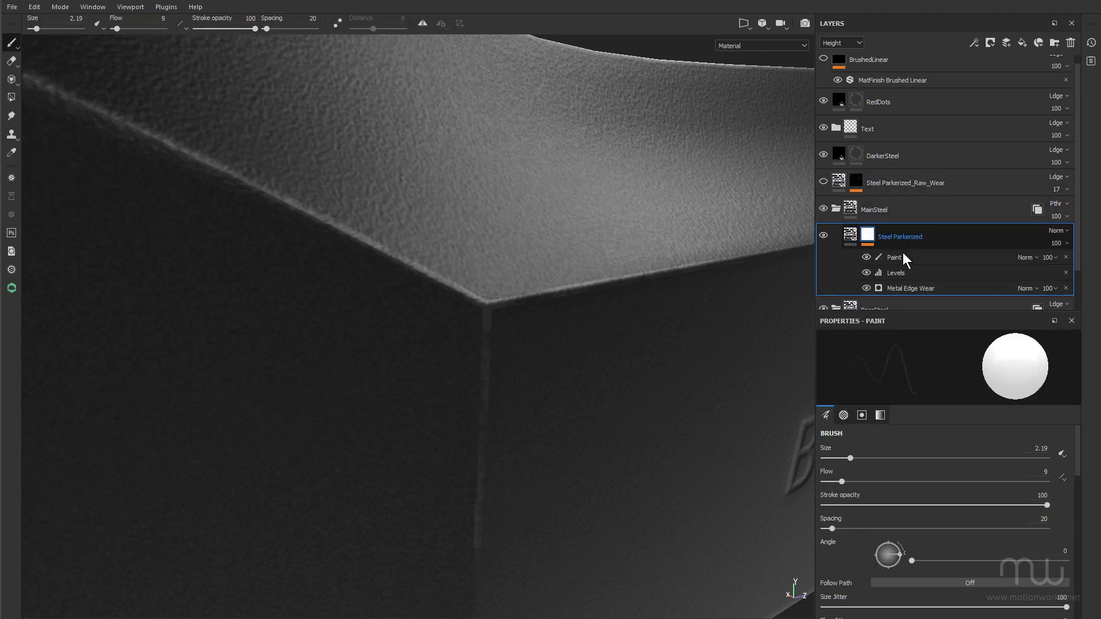
left_click(898, 274)
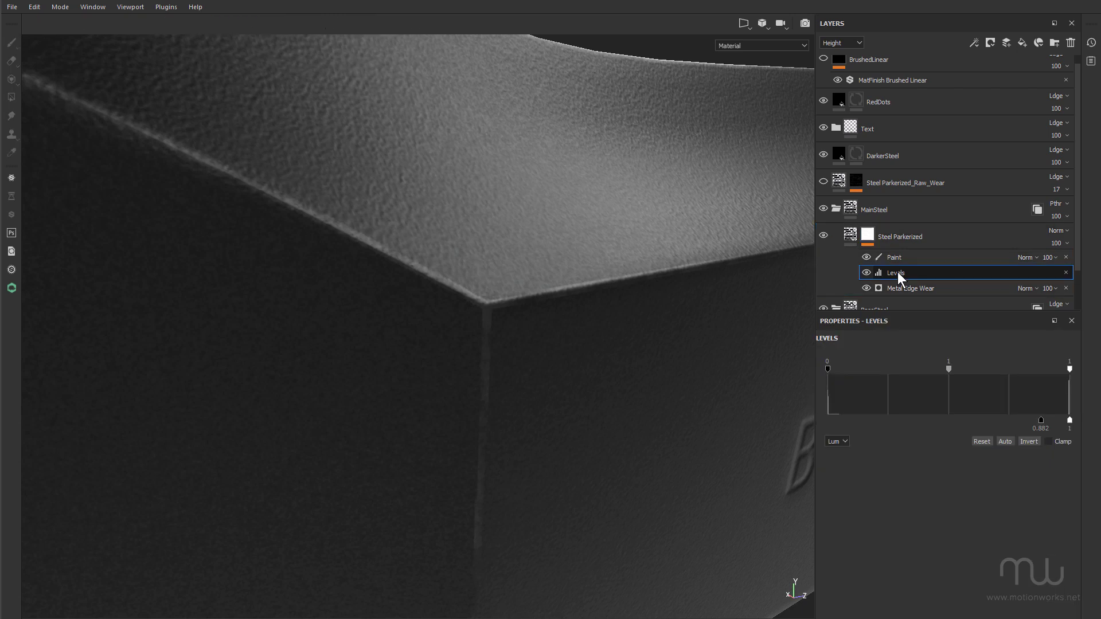
right_click(896, 272)
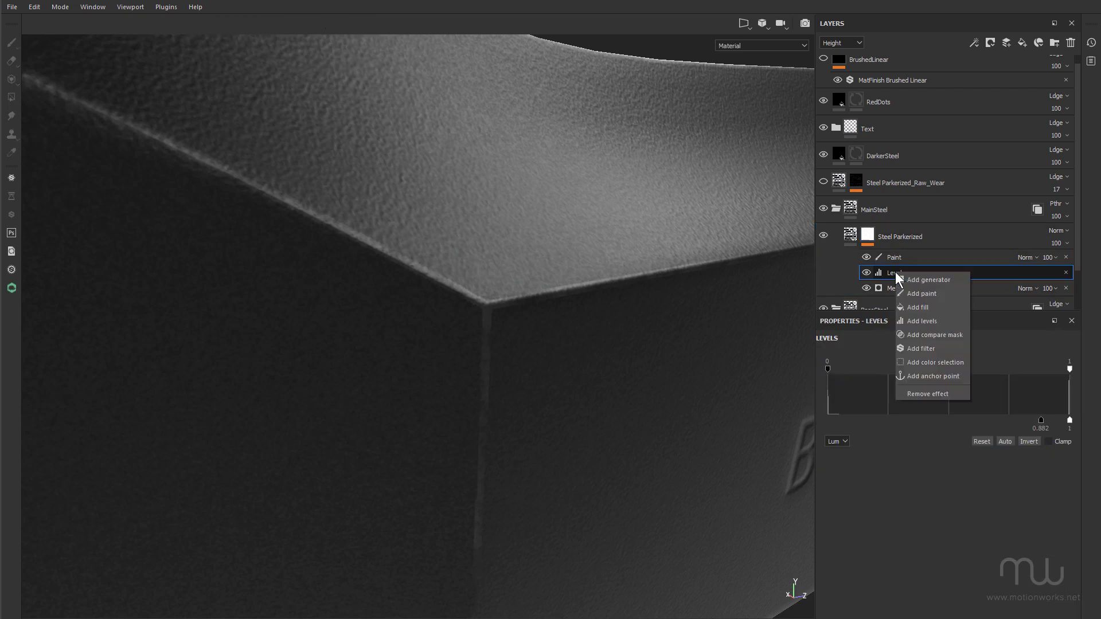
left_click(936, 348)
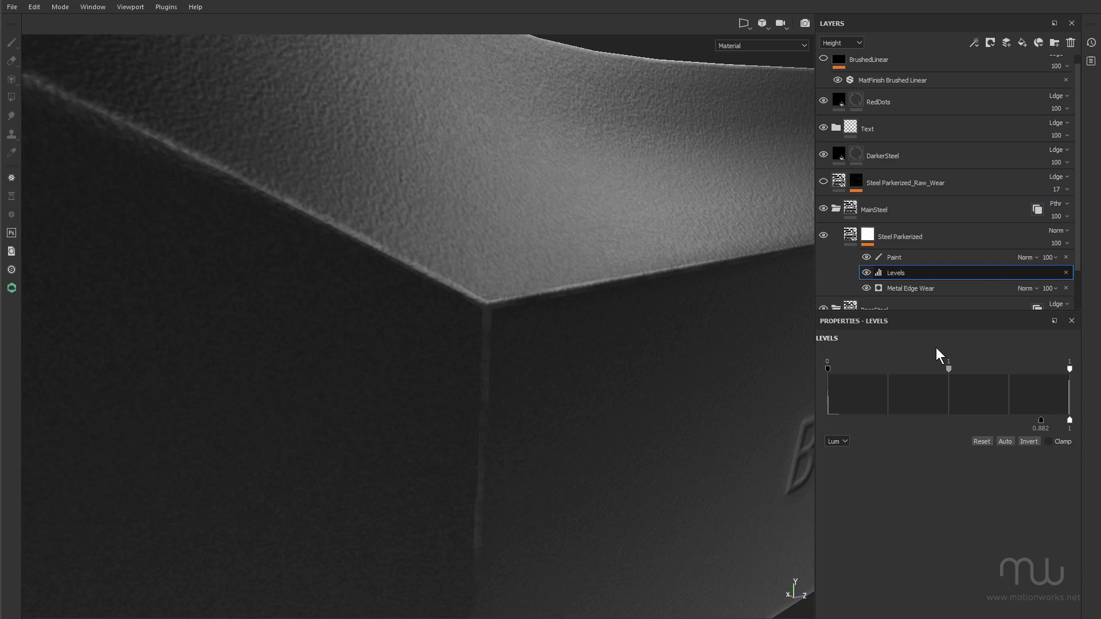
left_click(935, 353)
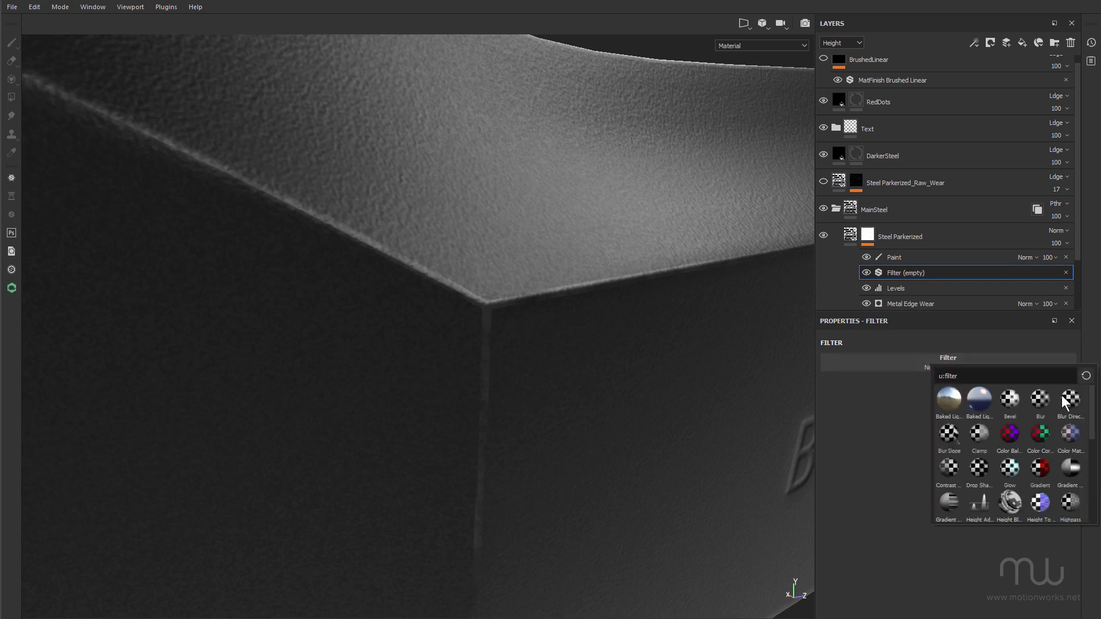
left_click_drag(1091, 409, 1091, 486)
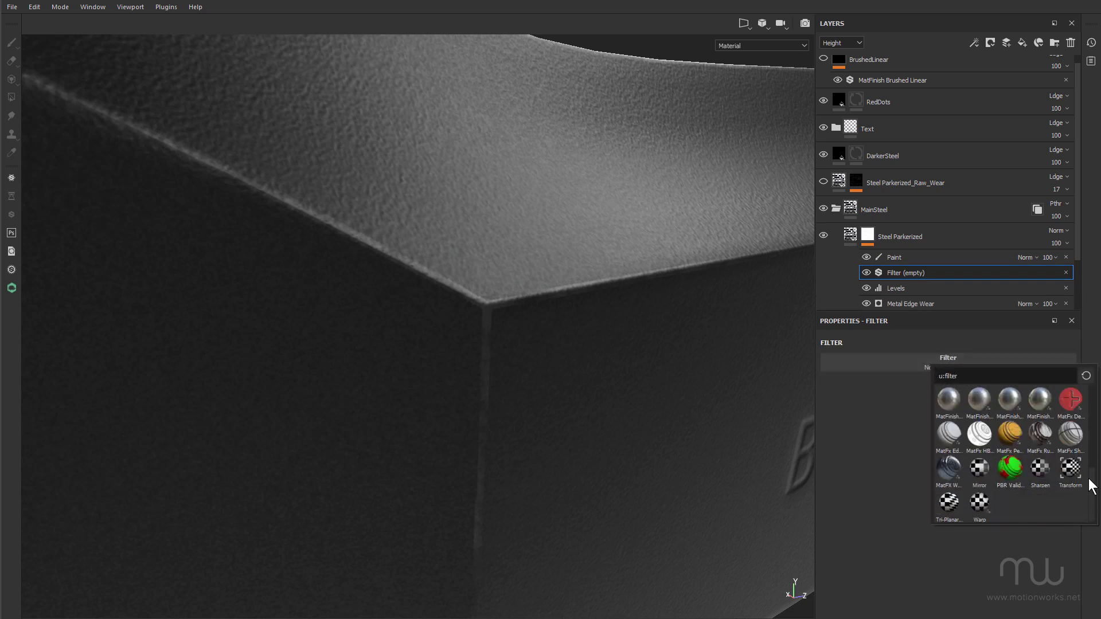
left_click(985, 502)
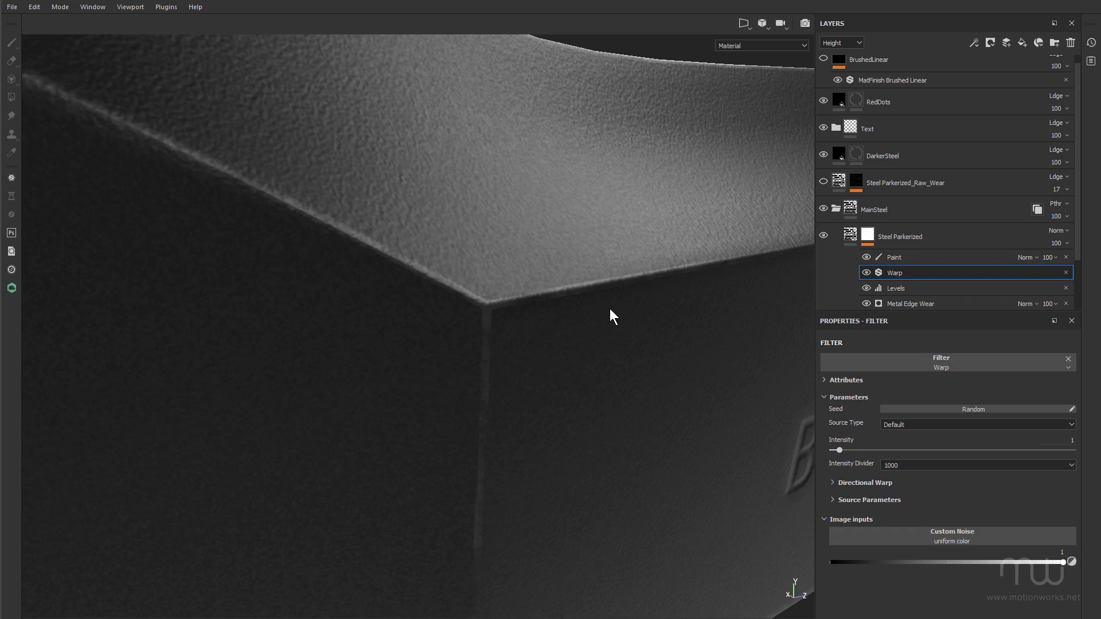
left_click_drag(610, 309, 541, 351, "alt")
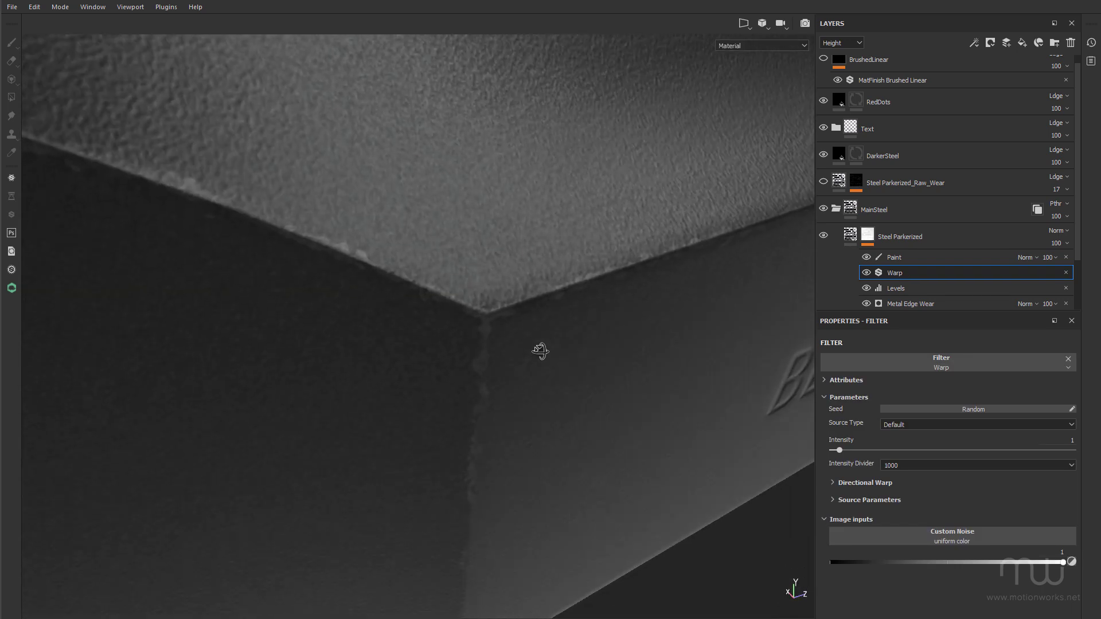
Step: View the Steel Parkerized mask and examine the warped wear around the corner, the curved edge and the long straight edge
left_click(870, 235, "alt")
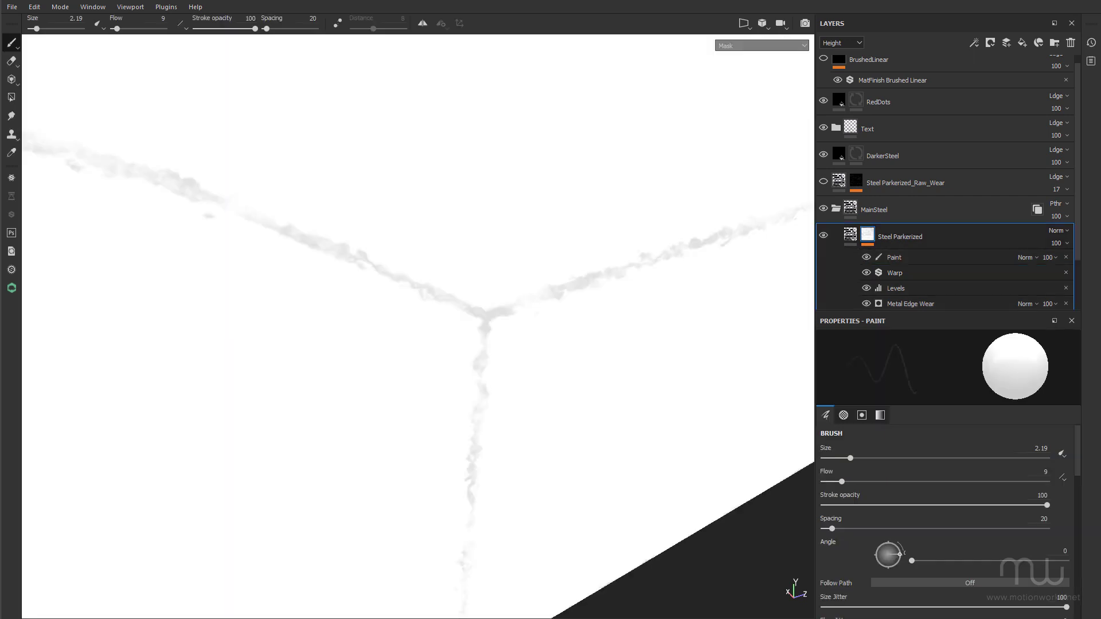
left_click_drag(514, 337, 550, 312, "alt")
middle_click_drag(484, 333, 344, 413, "alt")
mouse_move(472, 388)
left_mouse_down("alt")
mouse_move(474, 361)
mouse_move(432, 325)
left_mouse_up("alt")
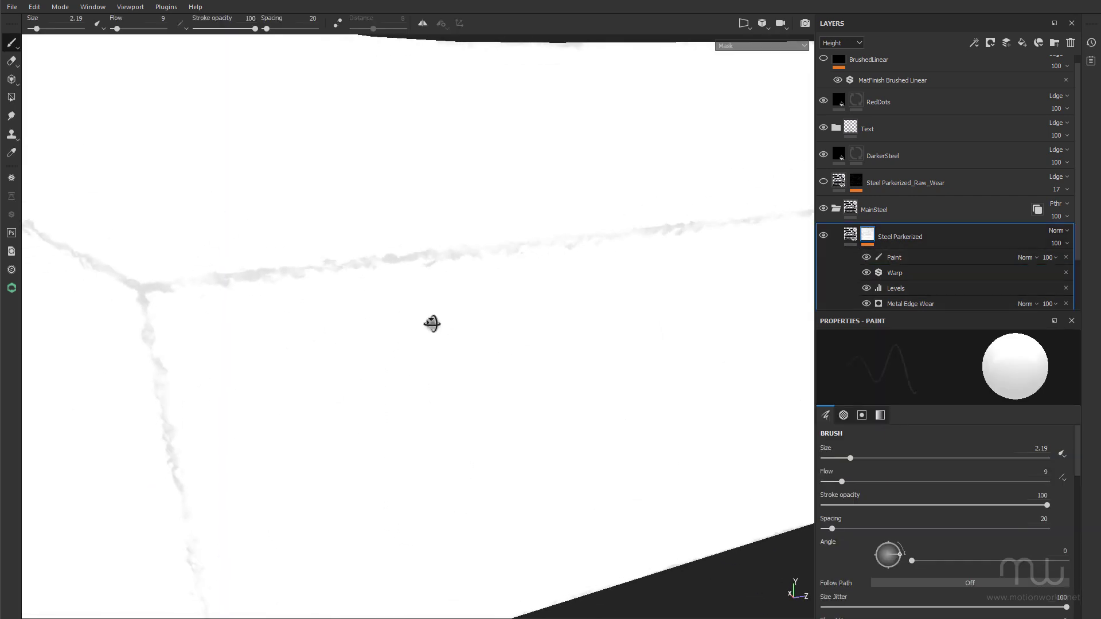
middle_click_drag(490, 320, 688, 321, "alt")
right_click_drag(688, 321, 631, 322, "alt")
left_click_drag(631, 321, 671, 335, "alt")
middle_click_drag(331, 308, 516, 374, "alt")
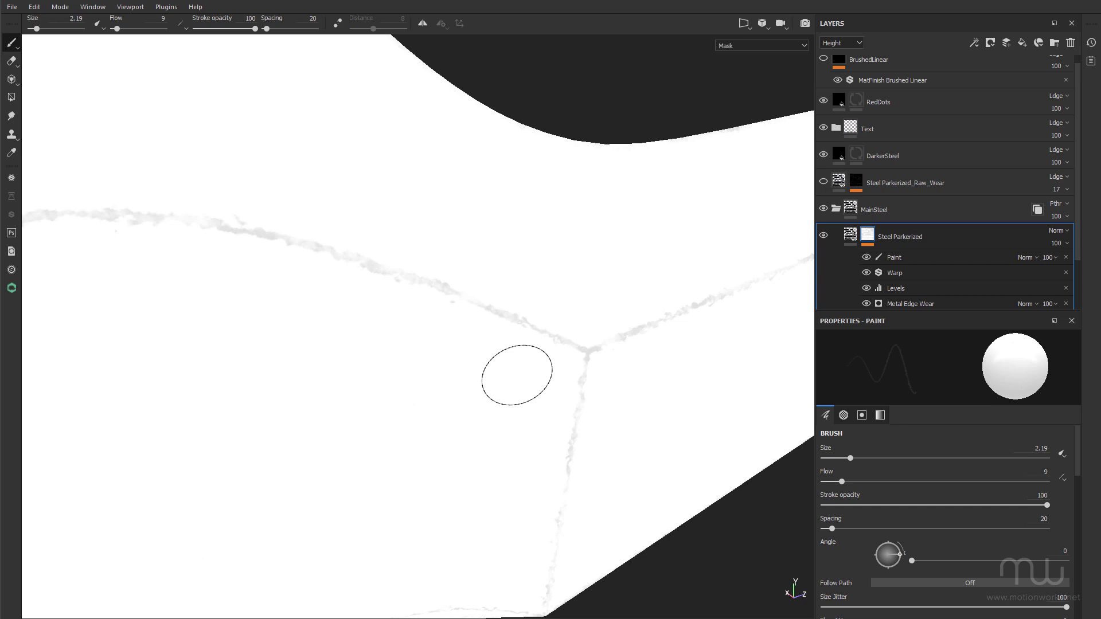
right_click_drag(367, 344, 276, 327, "alt")
middle_click_drag(586, 372, 440, 361, "alt")
right_click_drag(544, 337, 497, 354, "alt")
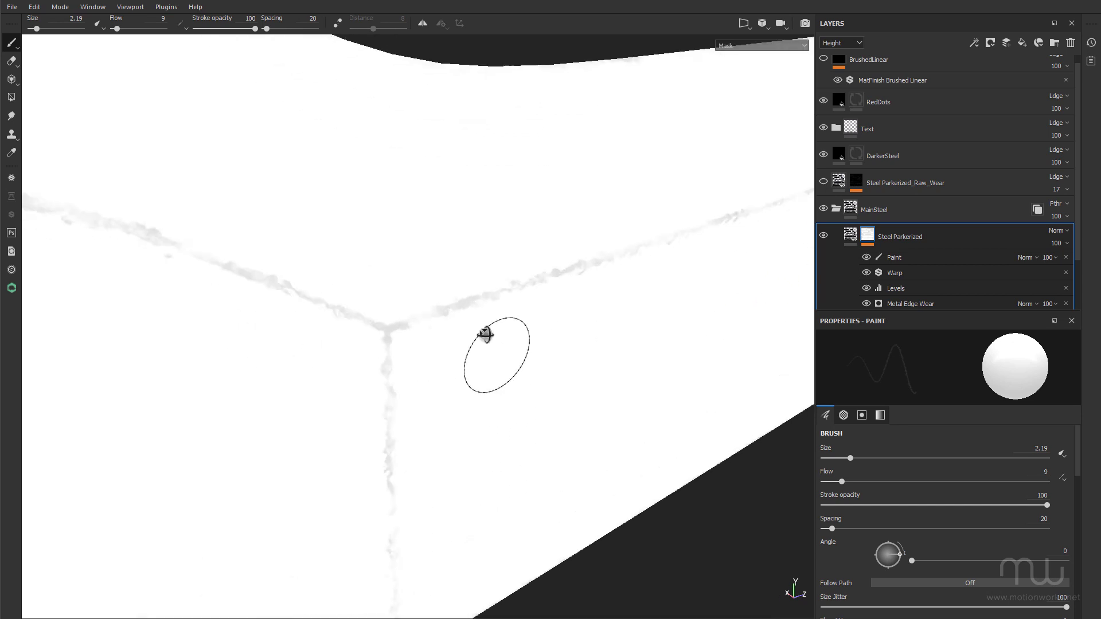
left_click_drag(497, 354, 487, 332, "alt")
Step: Return to the Steel Parkerized layer's material and examine the warped wear along the corner edges
left_click(851, 235)
left_click(851, 235)
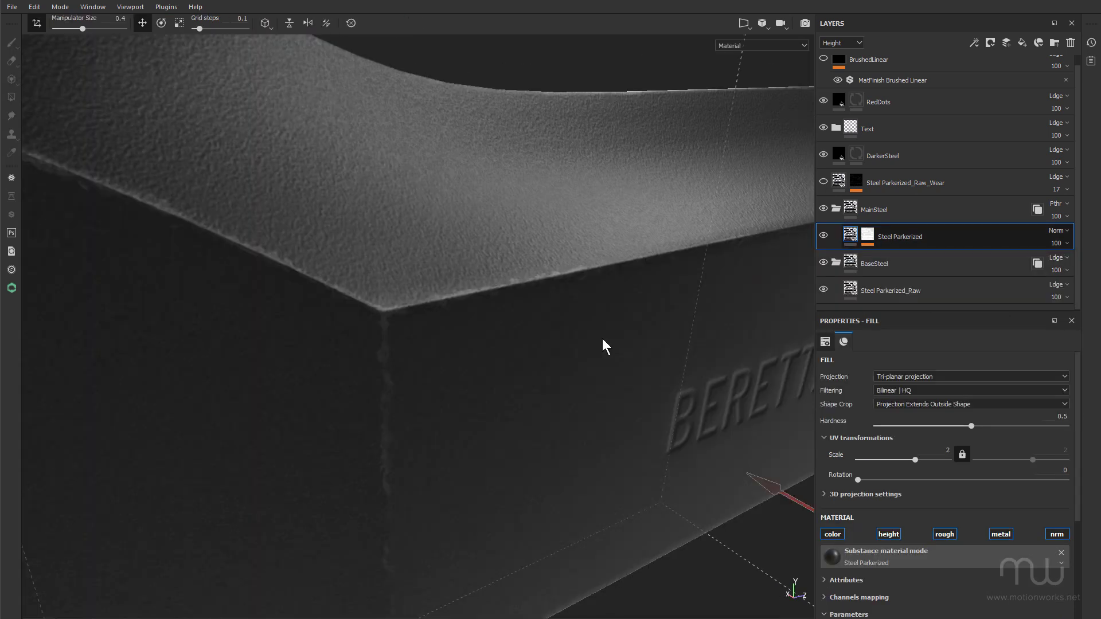
left_click_drag(603, 341, 568, 368, "alt")
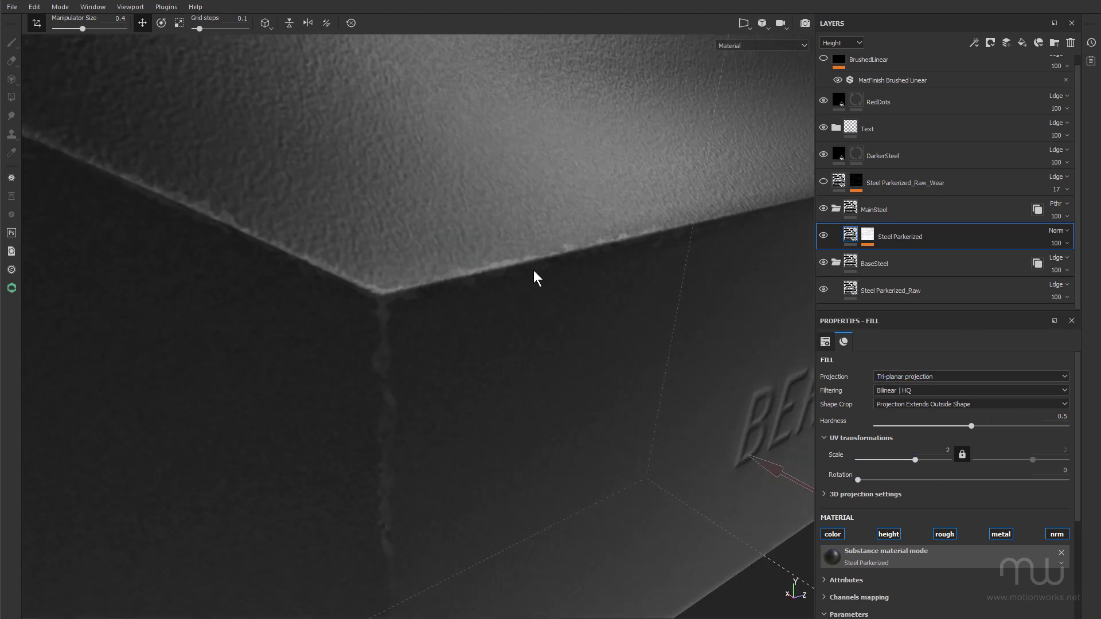
mouse_move(537, 279)
left_mouse_down("alt")
mouse_move(494, 307)
mouse_move(545, 298)
left_mouse_up("alt")
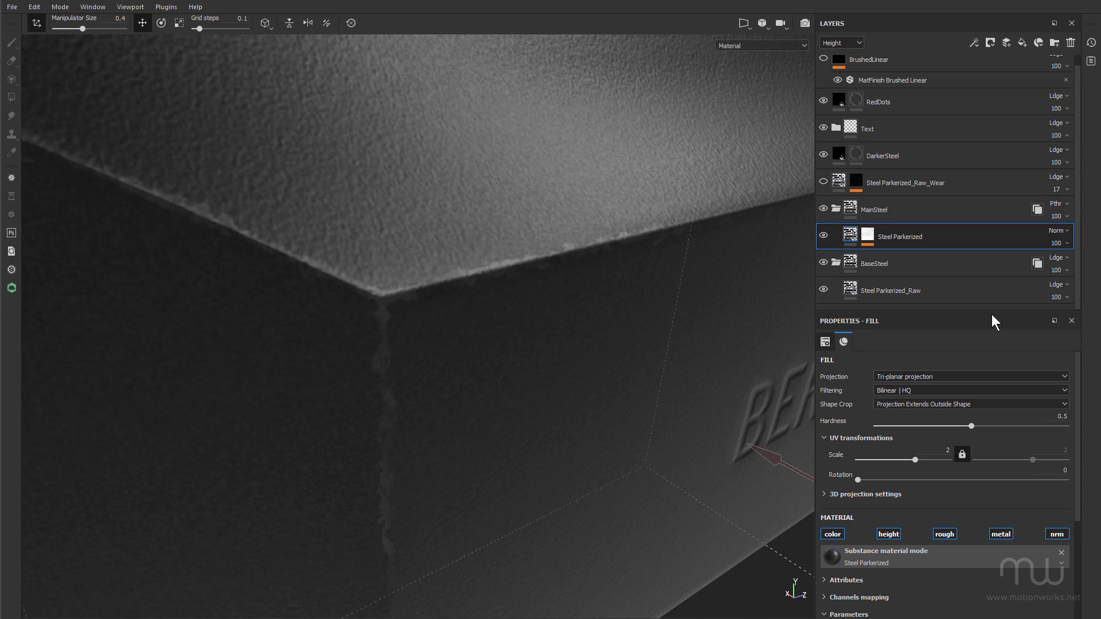
Step: Lower the Warp filter's intensity to 0.23 in the Steel Parkerized mask and check the corner edges
left_click(868, 239)
left_click(895, 273)
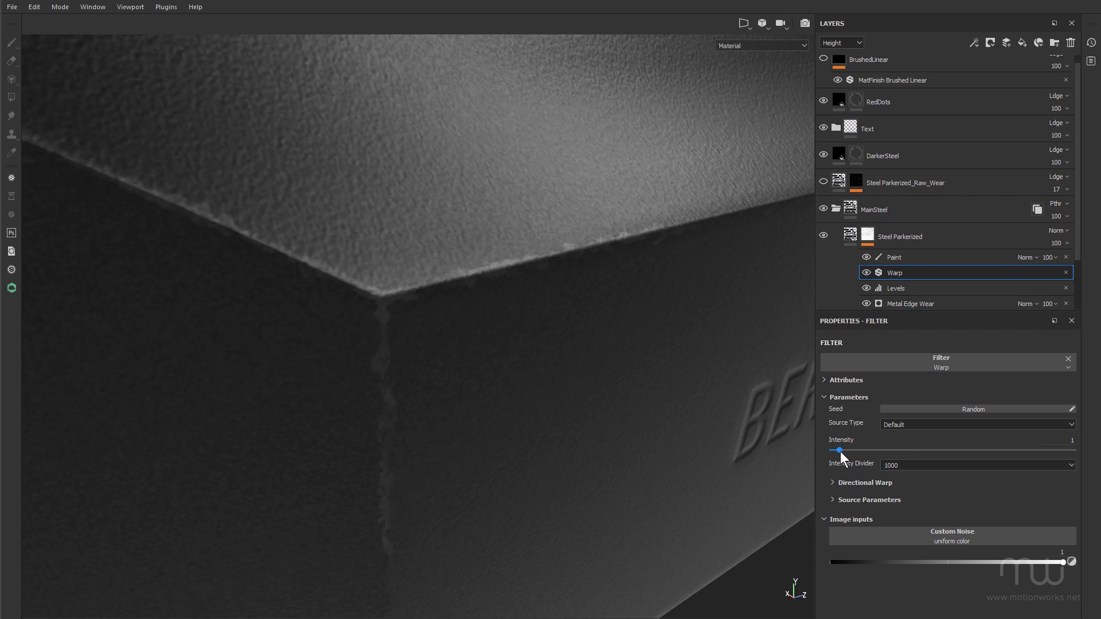
left_click_drag(841, 451, 839, 451)
left_click_drag(834, 451, 834, 451)
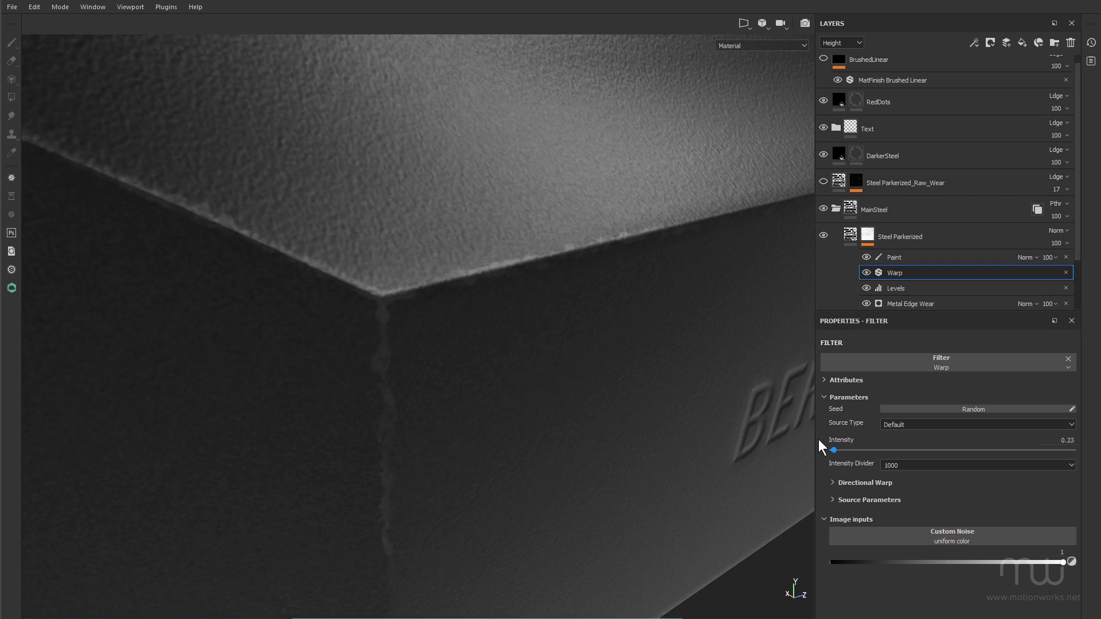
left_click_drag(565, 341, 562, 298, "alt")
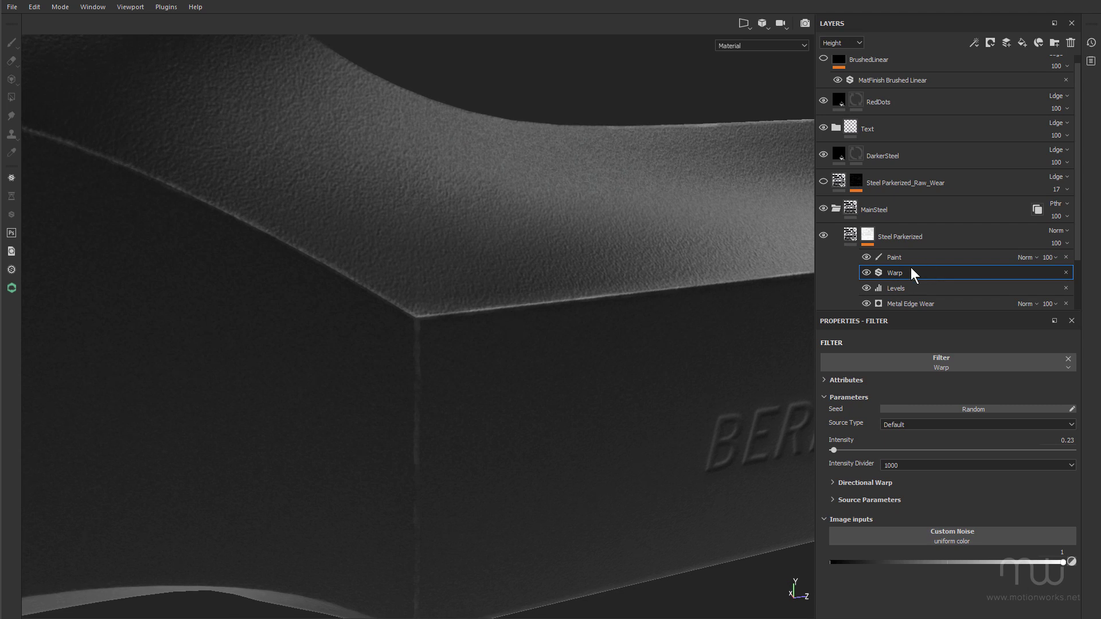
Step: Compare the corner edges up close with the Warp filter hidden and shown
left_click(866, 273)
left_click_drag(516, 337, 462, 310, "alt")
right_click_drag(463, 310, 952, 327, "alt")
mouse_move(497, 322)
left_mouse_down("alt")
mouse_move(496, 361)
mouse_move(527, 308)
mouse_move(505, 330)
left_mouse_up("alt")
left_click(868, 287)
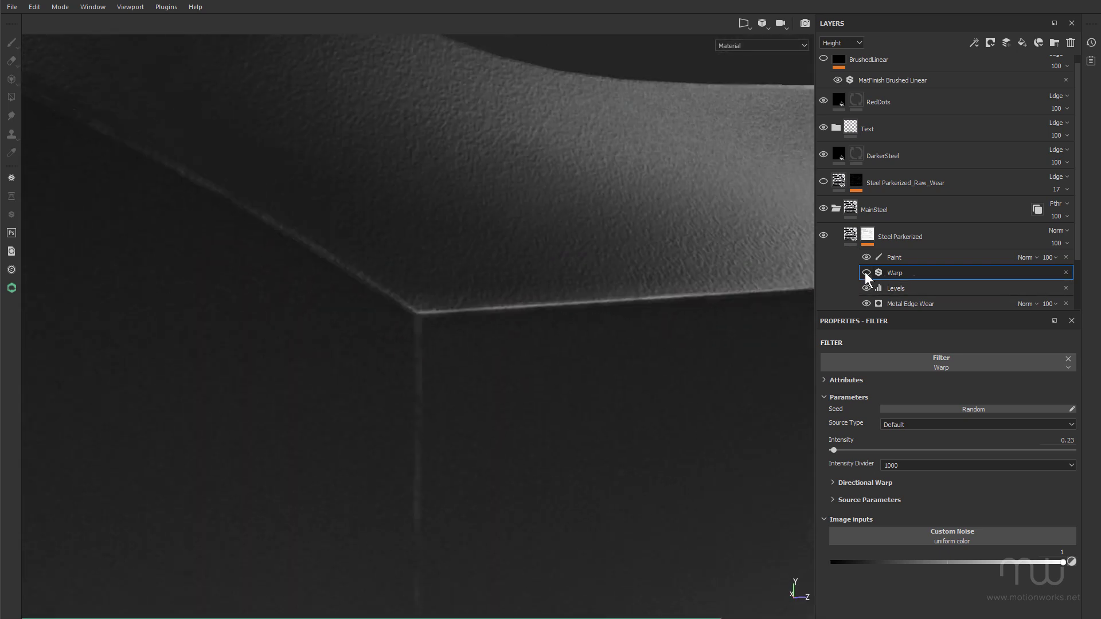
left_click(865, 272)
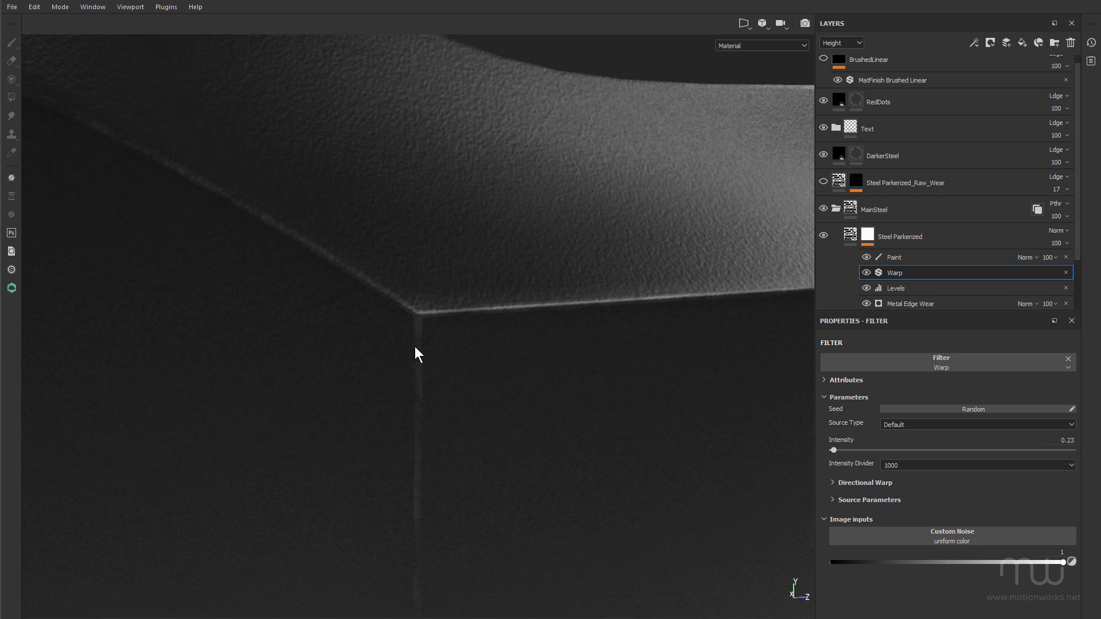
right_click_drag(421, 324, 851, 326, "shift")
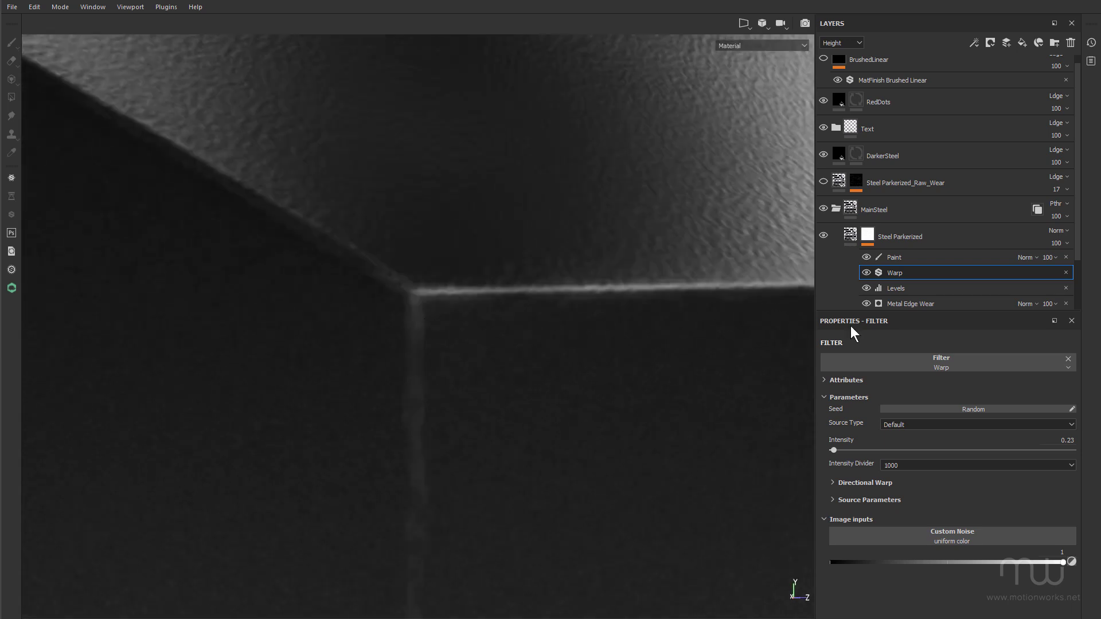
right_click_drag(439, 312, 676, 290, "shift")
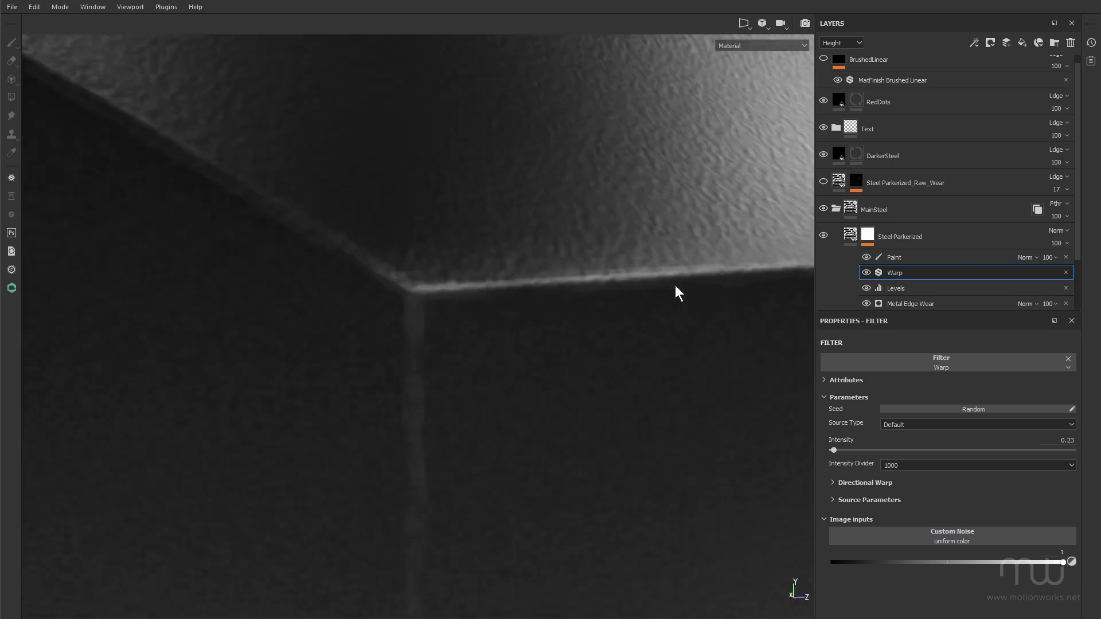
Step: Try a faint dab on the corner in the Steel Parkerized mask's Paint effect with brush size 1.13
left_click(896, 257)
right_click_drag(452, 268, 201, 288, "ctrl")
left_click_drag(201, 288, 488, 319, "alt")
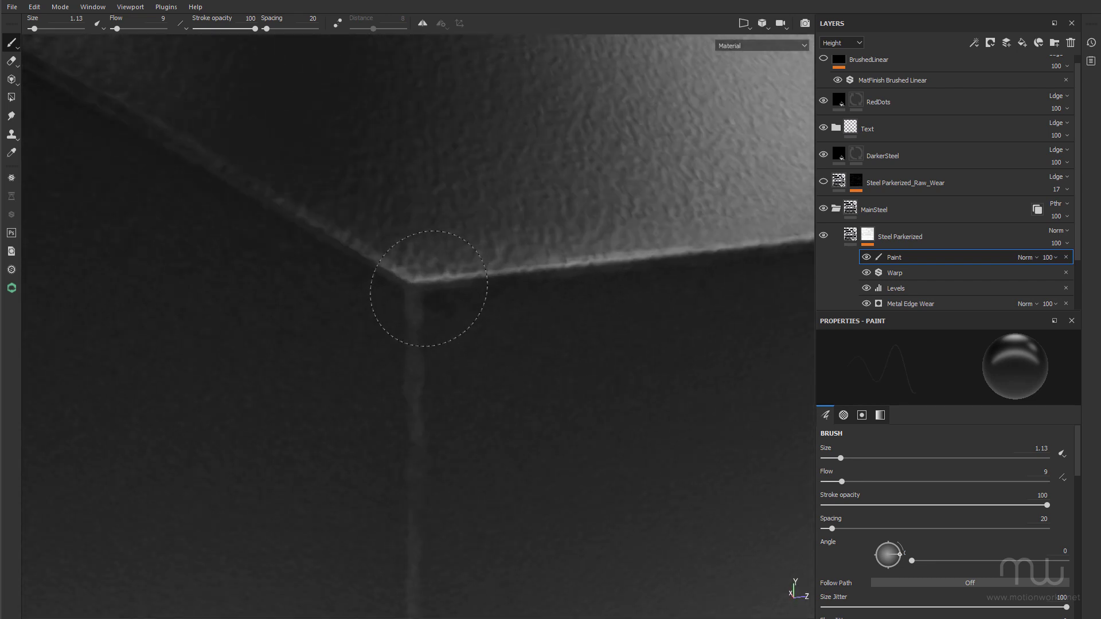
left_click(423, 296)
right_click_drag(491, 304, 486, 317, "alt")
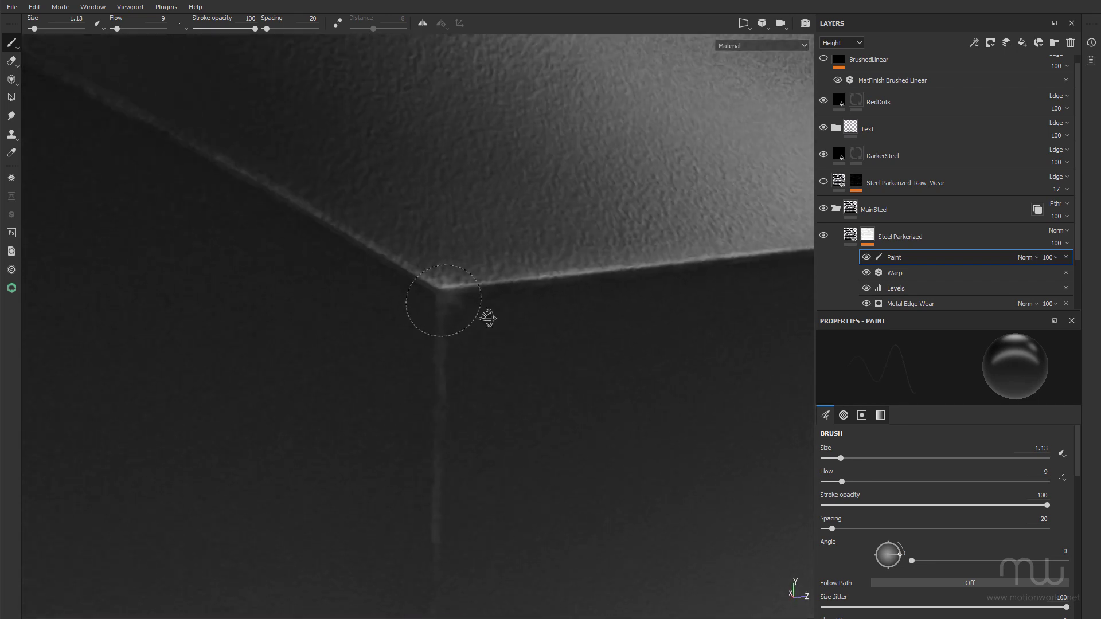
Step: Hide the Warp filter and faintly touch up the corner wear with brush size 0.5 and flow 1
mouse_move(486, 317)
left_mouse_down("alt")
mouse_move(519, 322)
mouse_move(381, 197)
mouse_move(832, 212)
left_mouse_up("alt")
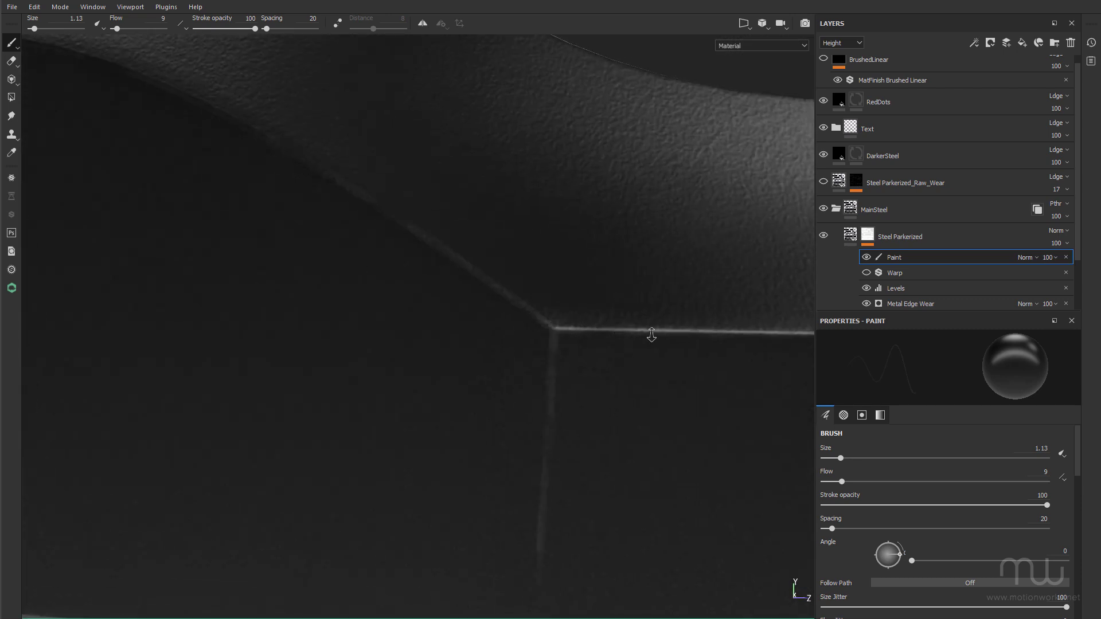
scroll(651, 337, "up", 2)
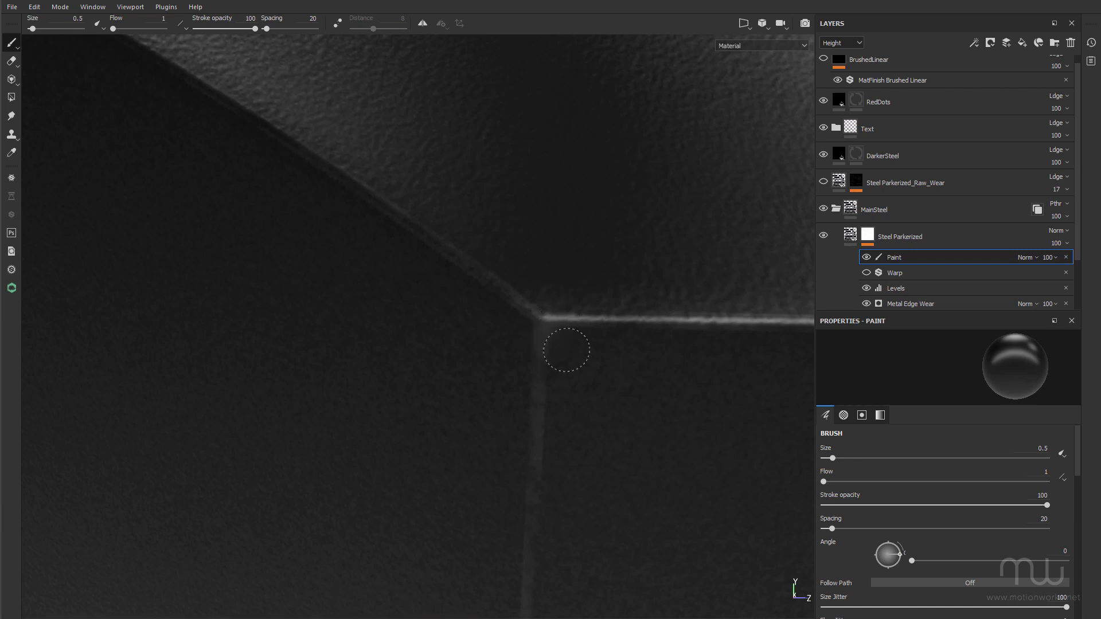
left_click_drag(567, 350, 718, 354, "alt")
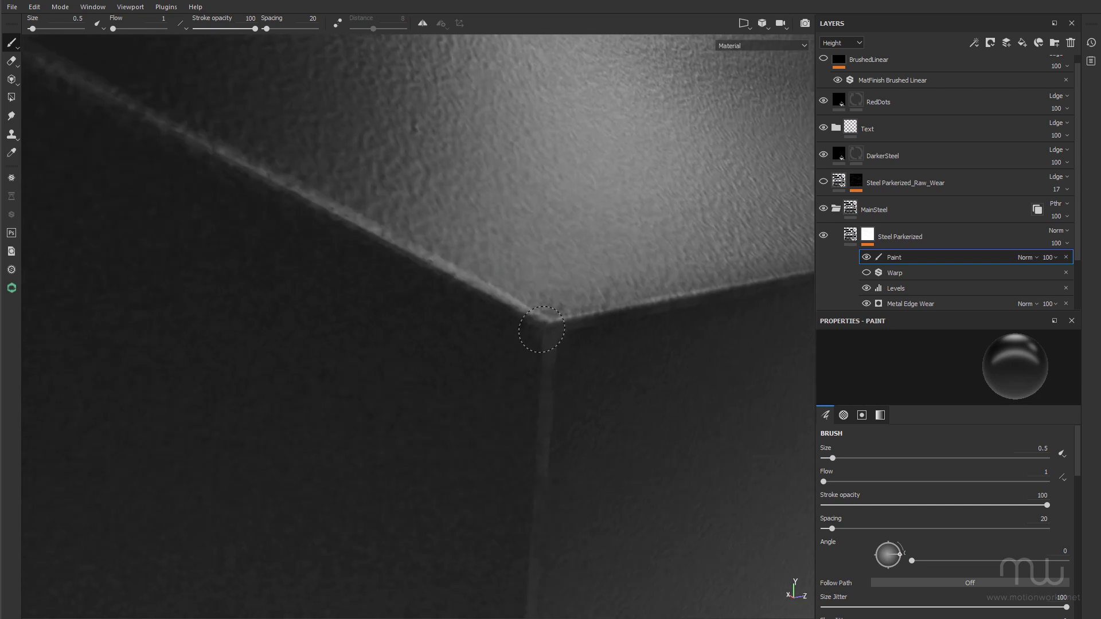
left_click_drag(540, 331, 383, 393, "alt")
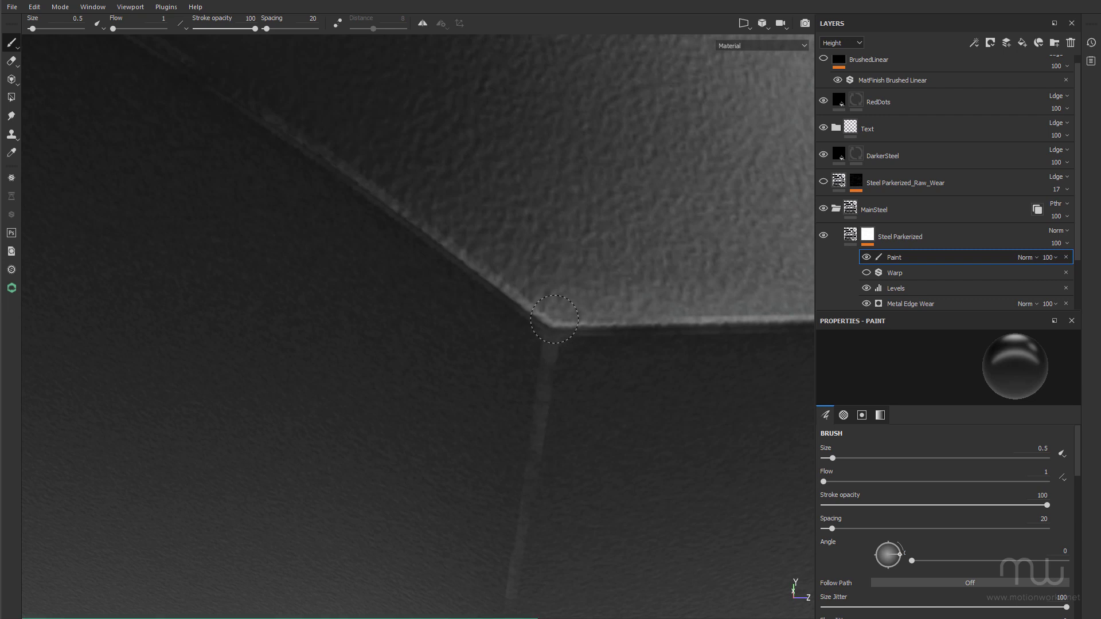
left_click_drag(604, 319, 427, 294, "alt")
mouse_move(457, 244)
left_mouse_down("alt")
mouse_move(442, 167)
mouse_move(344, 218)
mouse_move(255, 244)
mouse_move(425, 340)
mouse_move(386, 344)
mouse_move(428, 361)
mouse_move(398, 327)
mouse_move(430, 356)
mouse_move(579, 315)
mouse_move(517, 352)
mouse_move(520, 361)
left_mouse_up("alt")
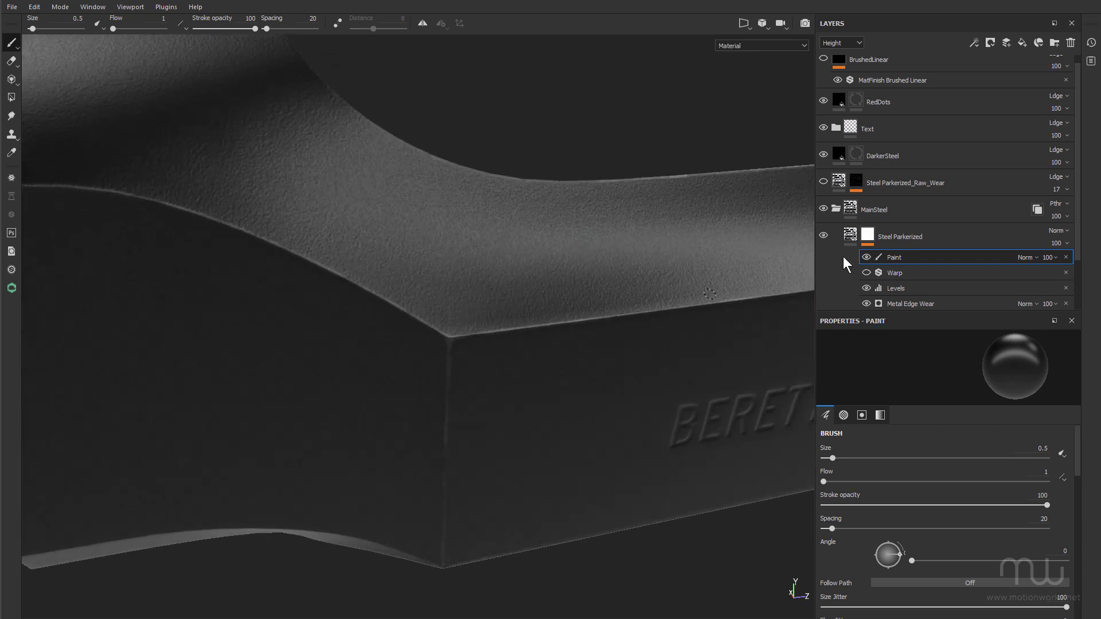
Step: Select the Steel Parkerized_Raw_Wear layer and make it visible
left_click(849, 237)
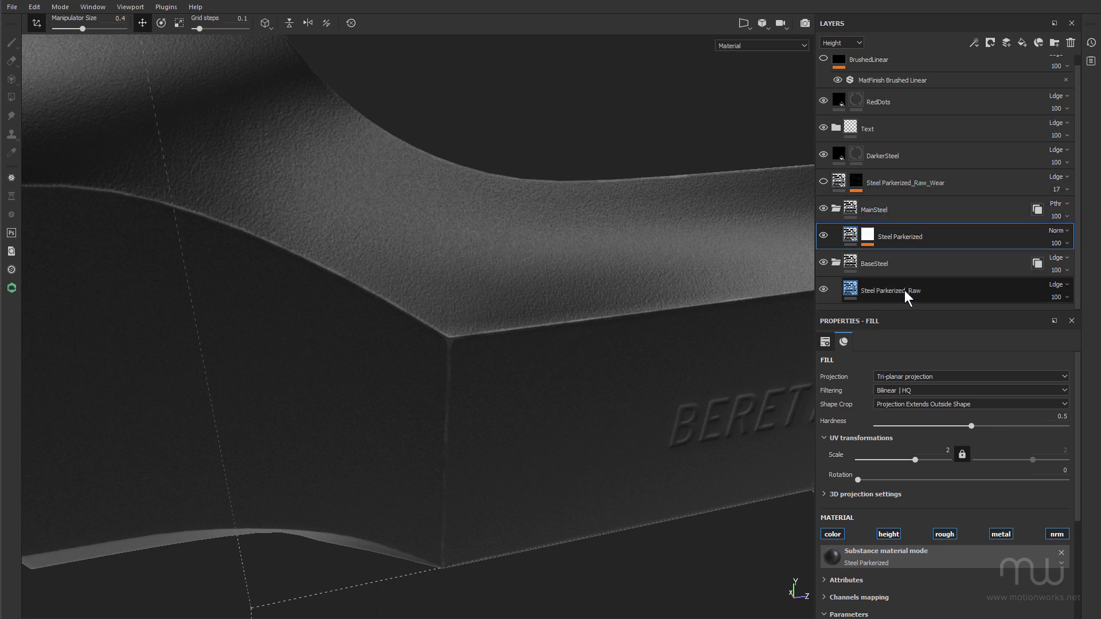
left_click(838, 179)
left_click(824, 181)
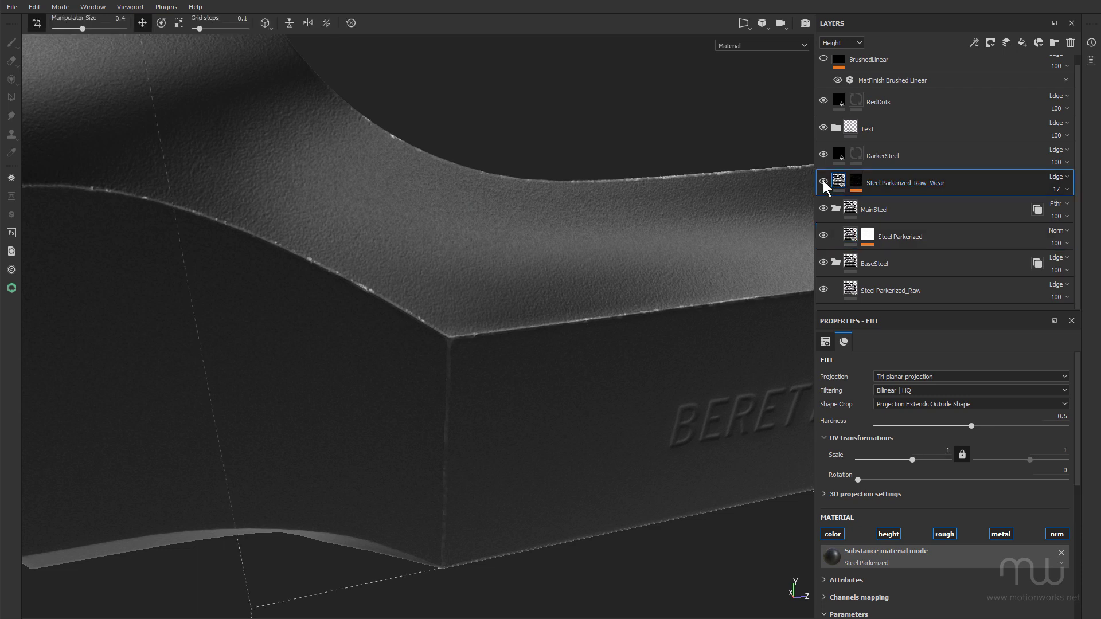
left_click_drag(478, 276, 548, 300, "alt")
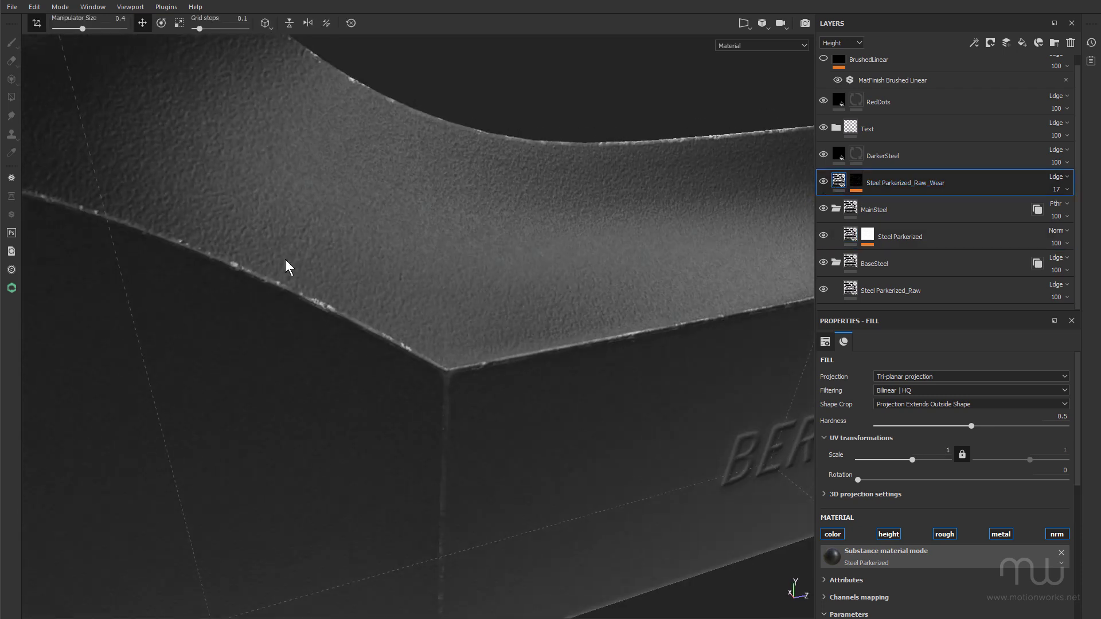
Step: Examine the raw metal chipping along the curved edge, the corner and the long straight edge from several angles
right_click_drag(347, 291, 518, 301, "alt")
left_click_drag(404, 334, 360, 315, "alt")
right_click_drag(372, 300, 442, 299, "alt")
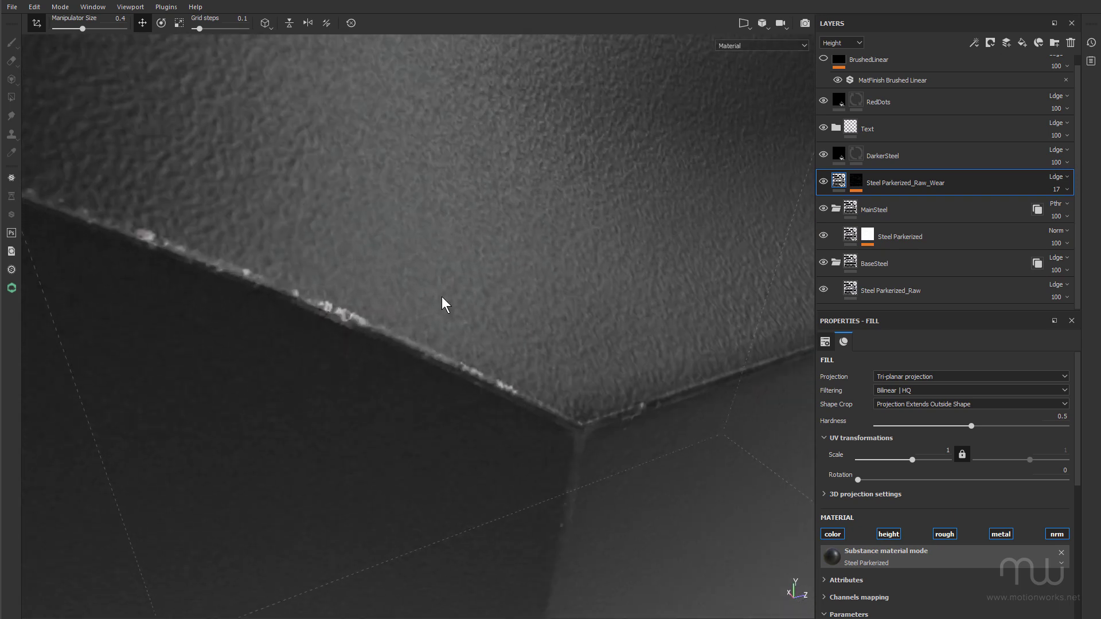
left_click_drag(386, 317, 369, 288, "alt")
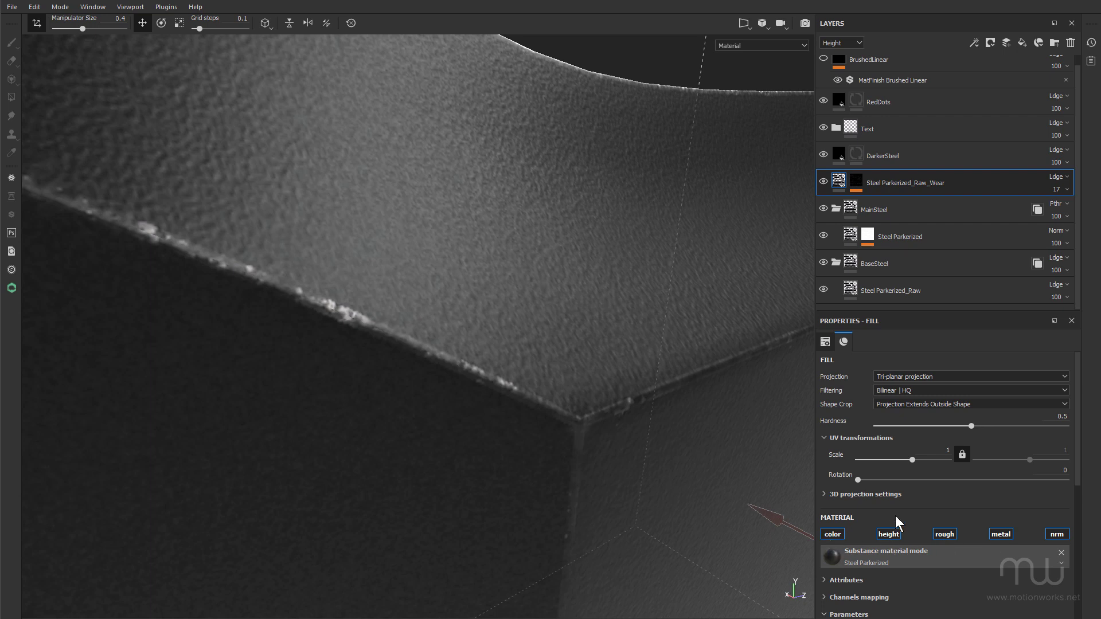
left_click_drag(487, 366, 405, 324, "alt")
scroll(549, 335, "up", 1)
left_click_drag(549, 335, 508, 367, "alt")
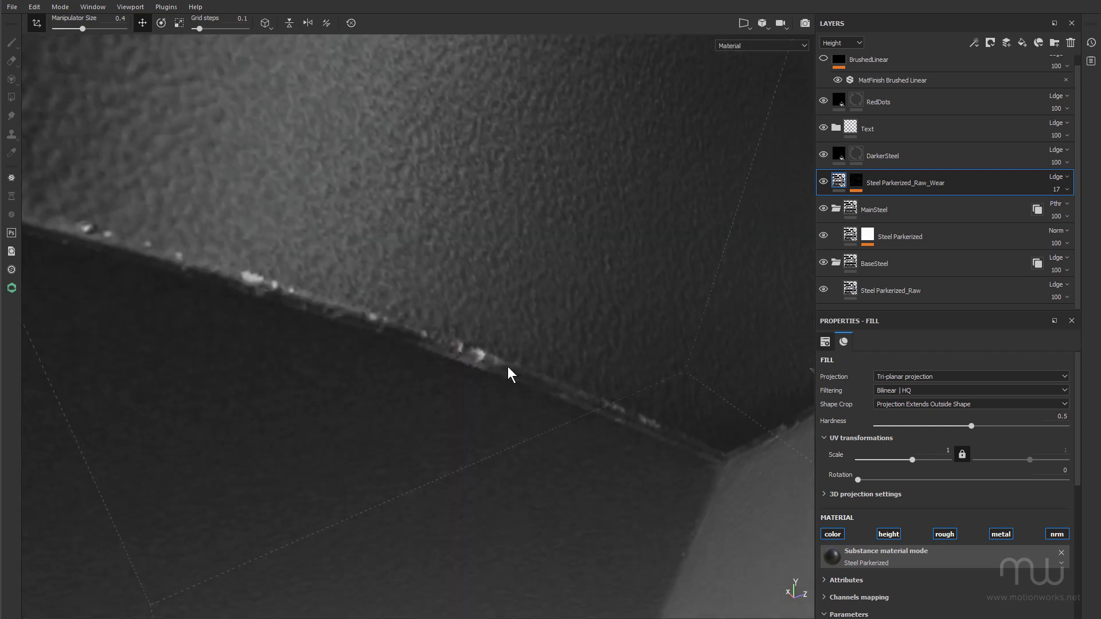
scroll(388, 281, "down", 2)
scroll(220, 263, "down", 2)
left_click_drag(219, 262, 275, 252, "alt")
left_click_drag(541, 262, 755, 317, "alt")
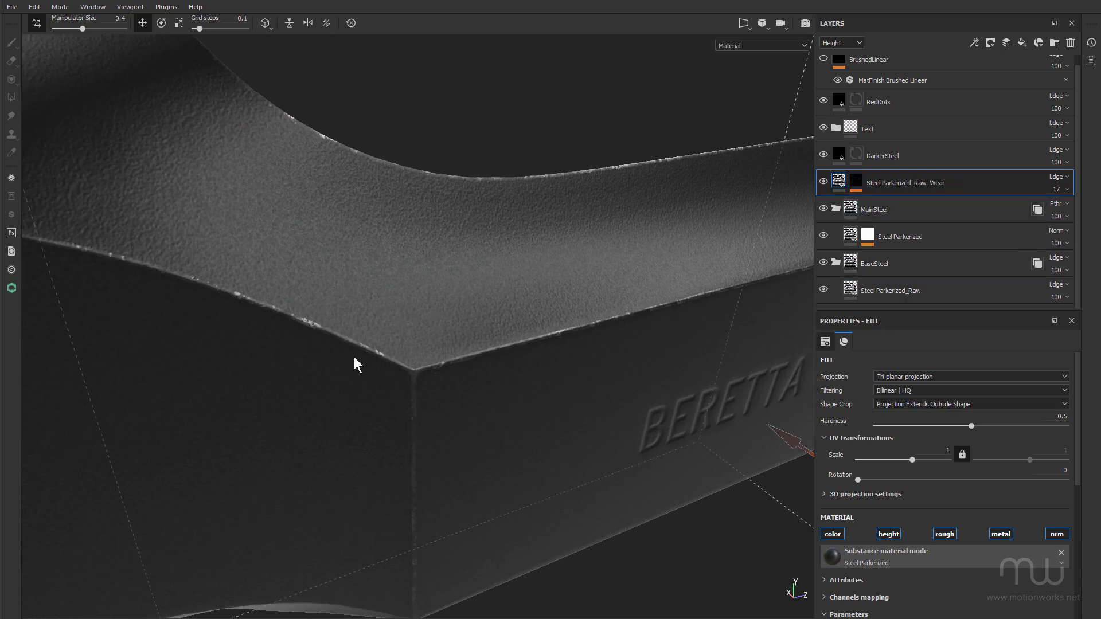
left_click_drag(442, 363, 361, 367, "alt")
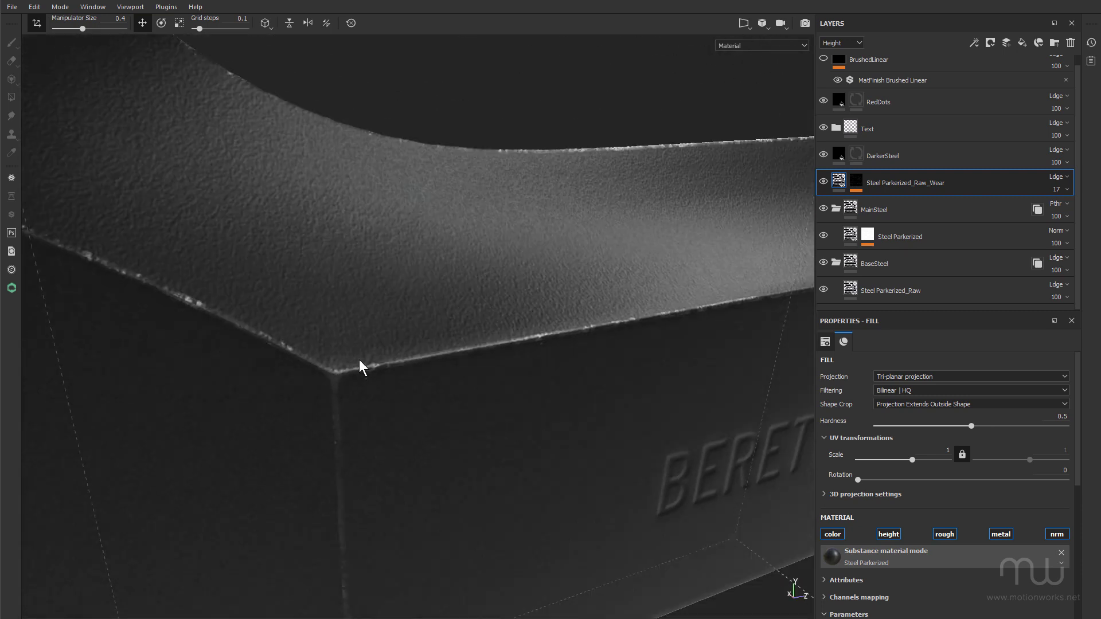
Step: Trim the bright chip beside the corner in the Steel Parkerized_Raw_Wear mask's Paint effect with brush size 0.32 and flow 84
left_click(858, 182, "alt")
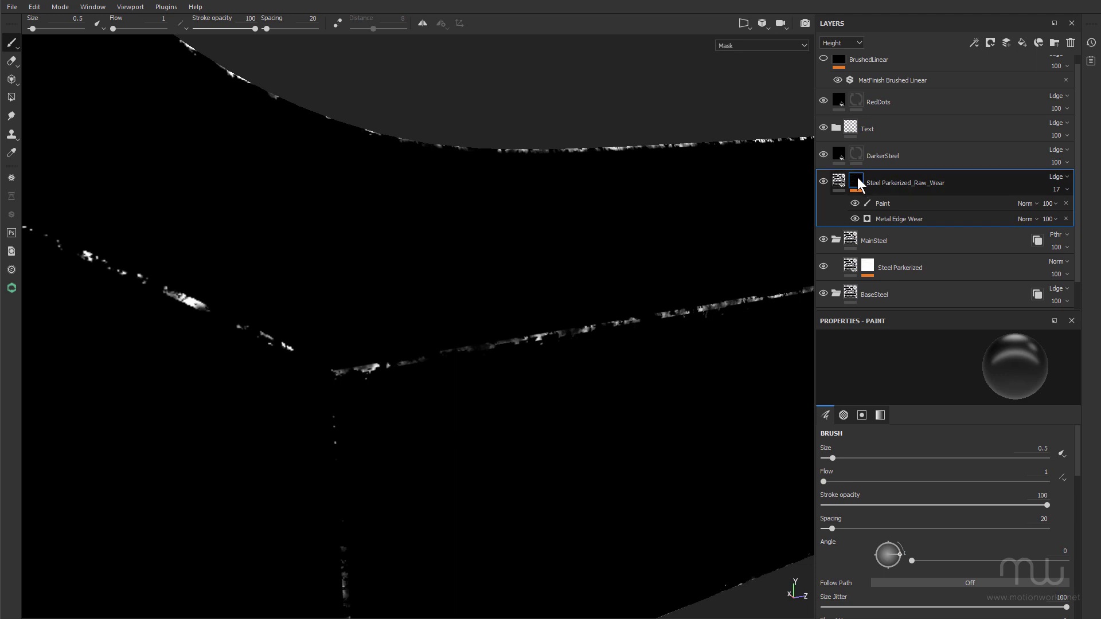
left_click(883, 203)
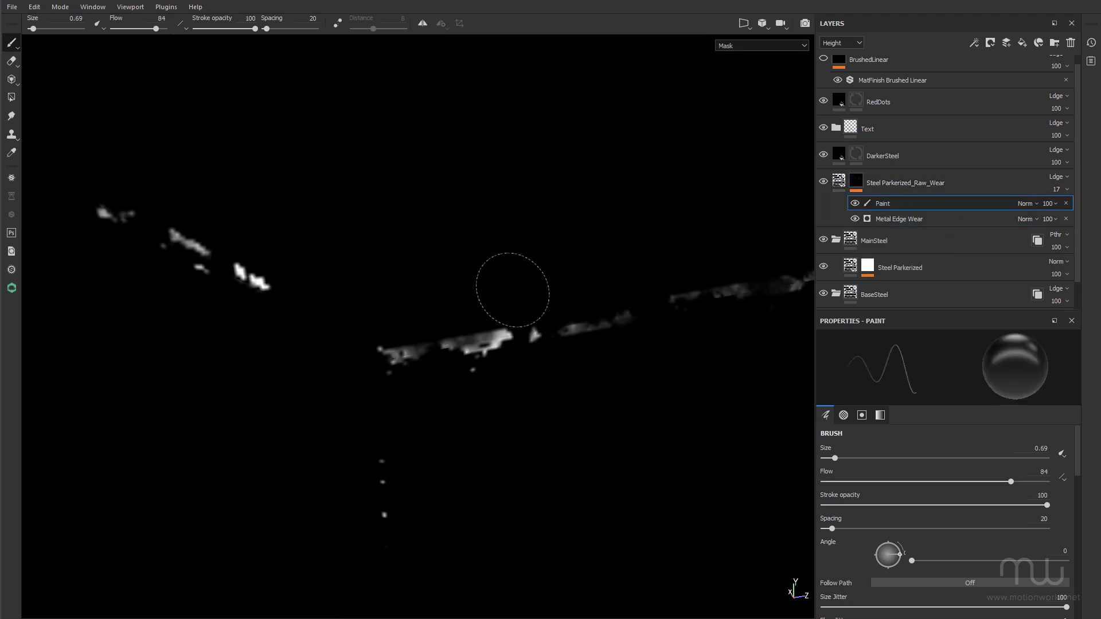
mouse_move(513, 290)
right_mouse_down("ctrl")
mouse_move(489, 294)
mouse_move(499, 297)
right_mouse_up("ctrl")
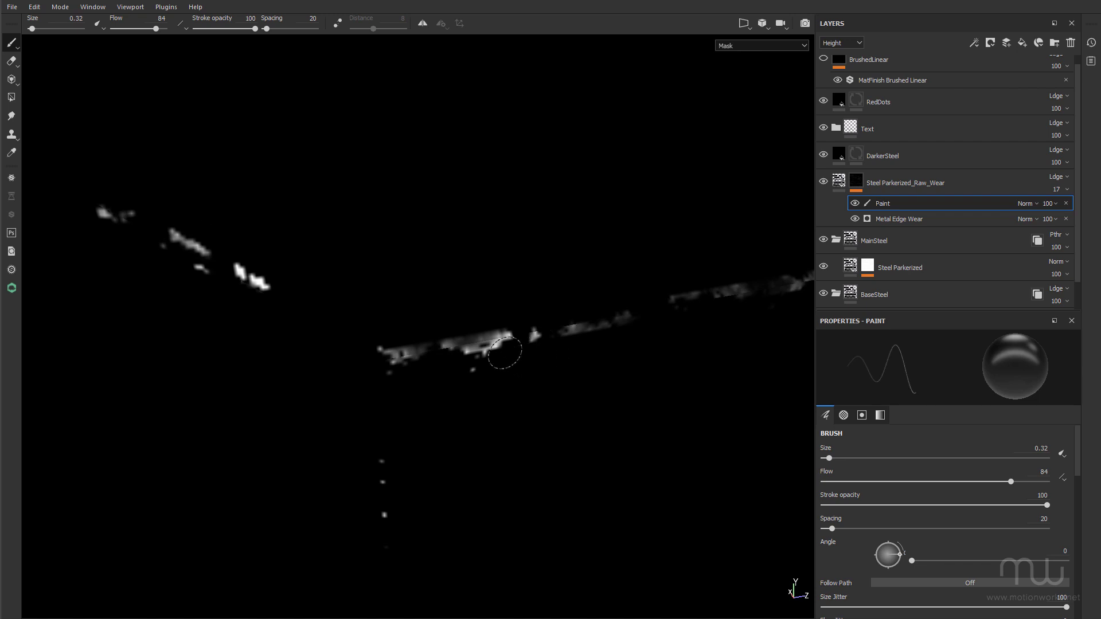
left_click_drag(504, 352, 496, 348)
scroll(611, 362, "down", 1)
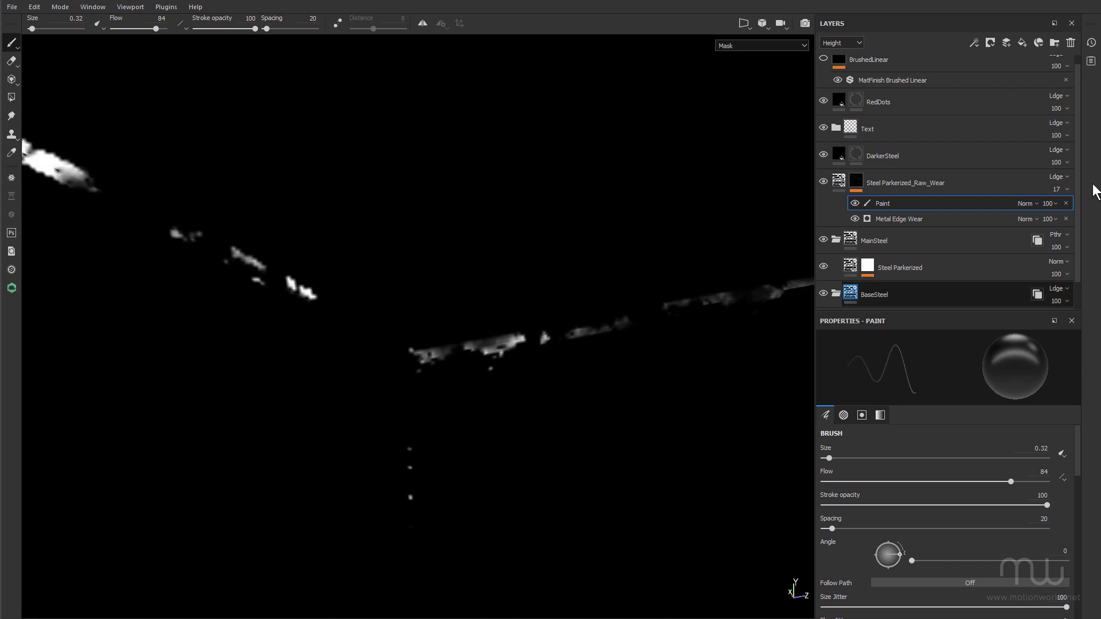
Step: Return to the Steel Parkerized_Raw_Wear layer's material and check the trimmed wear near the corner
left_click(858, 183)
left_click(839, 182)
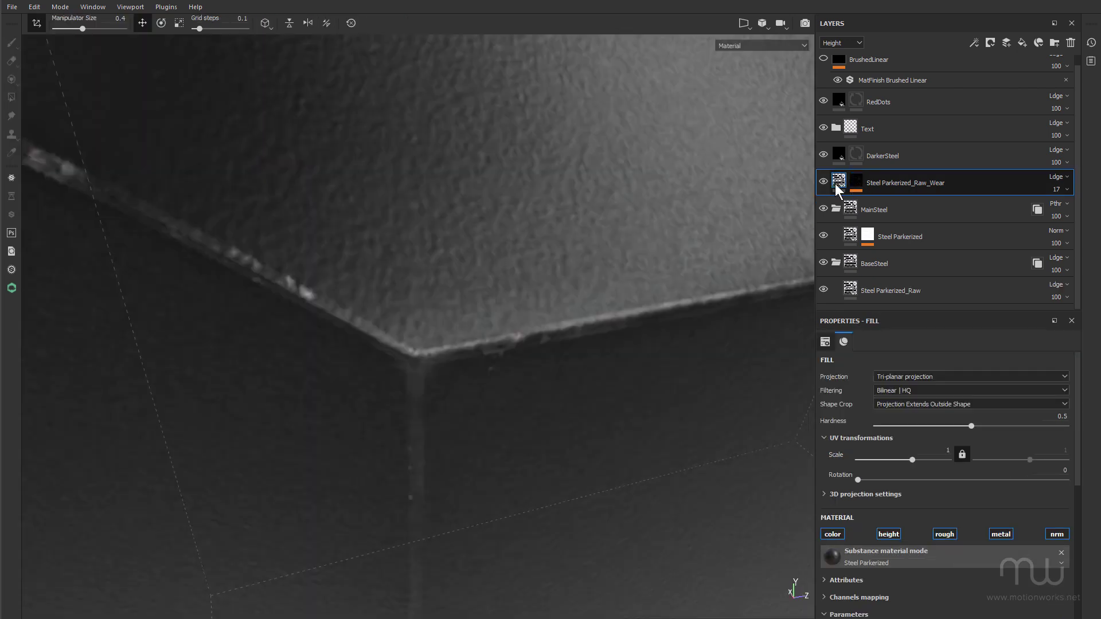
left_click_drag(449, 395, 455, 291, "alt")
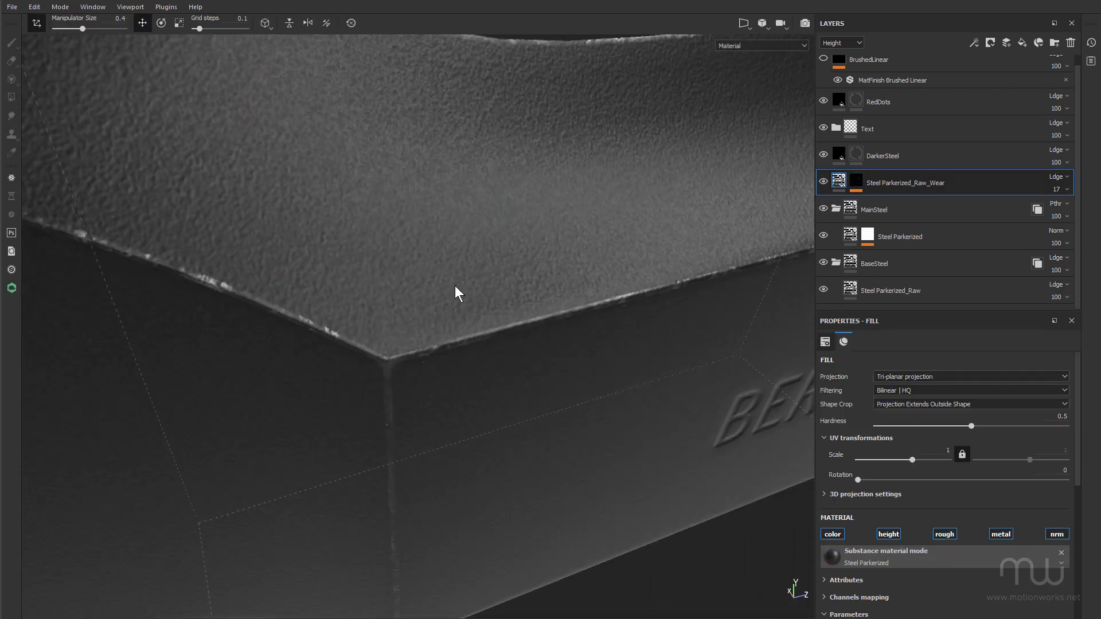
Step: Add a Warp filter above the Paint effect in the Steel Parkerized_Raw_Wear layer's mask
left_click(857, 184)
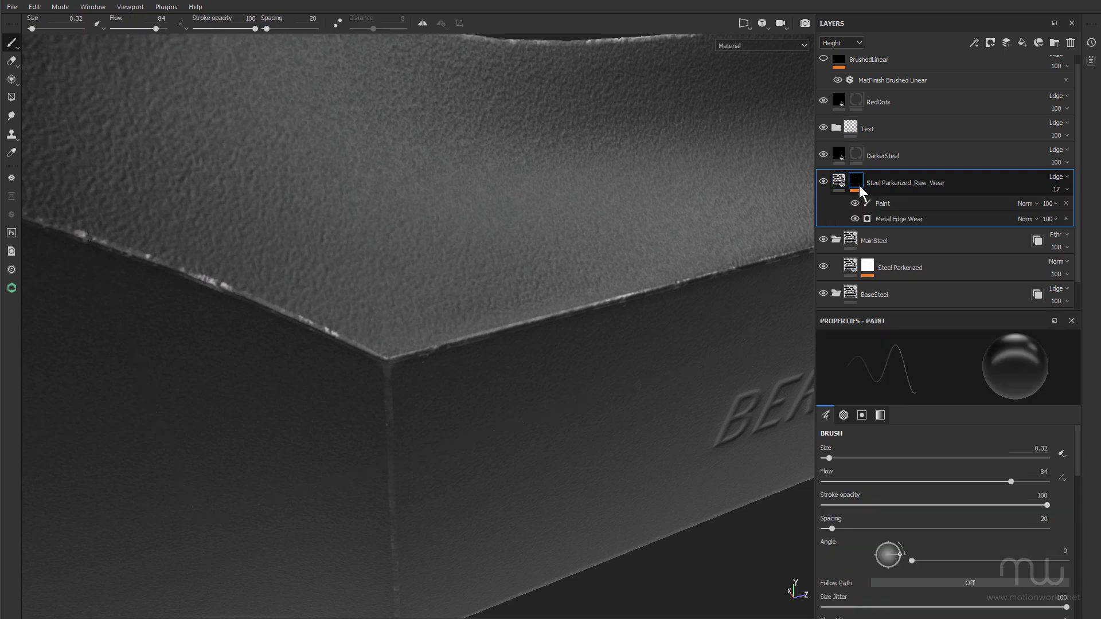
right_click(869, 204)
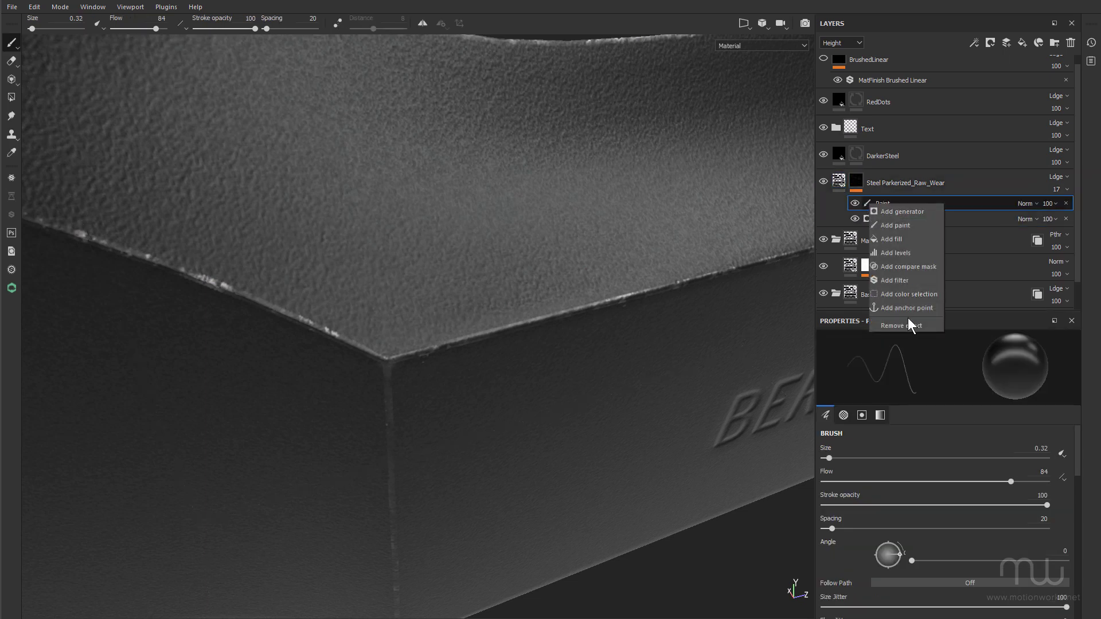
left_click(897, 281)
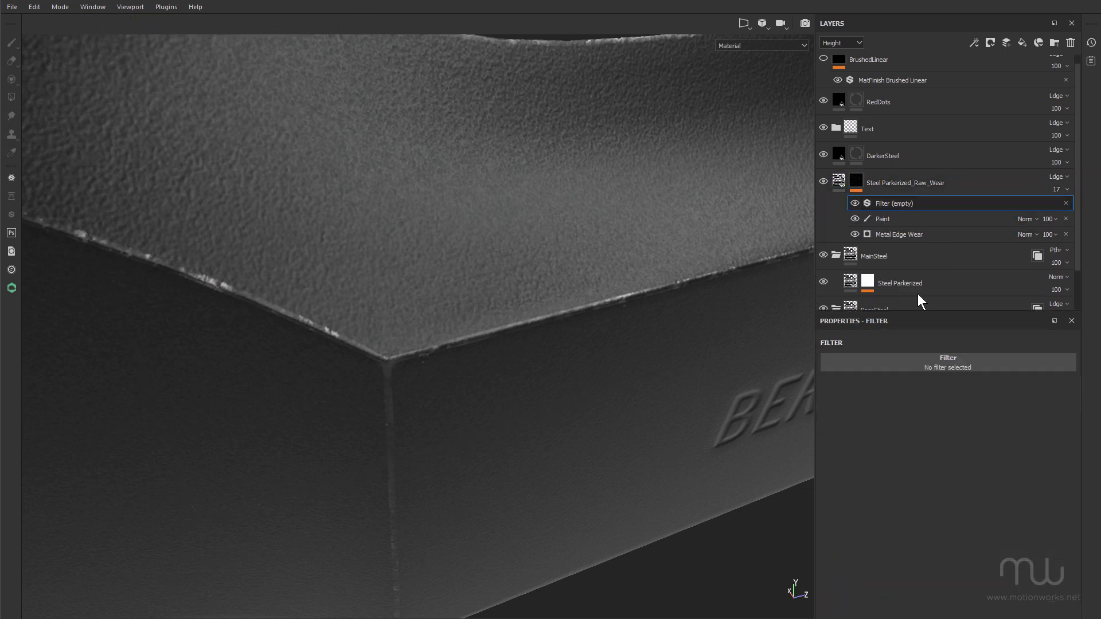
left_click(930, 359)
left_click_drag(1089, 392, 1088, 479)
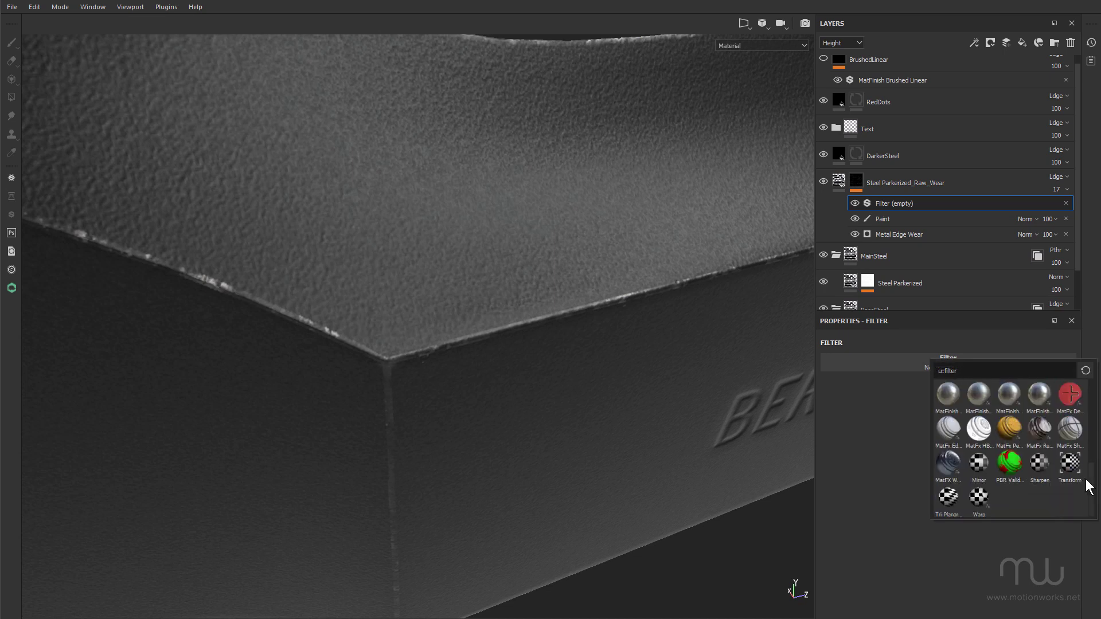
left_click(977, 497)
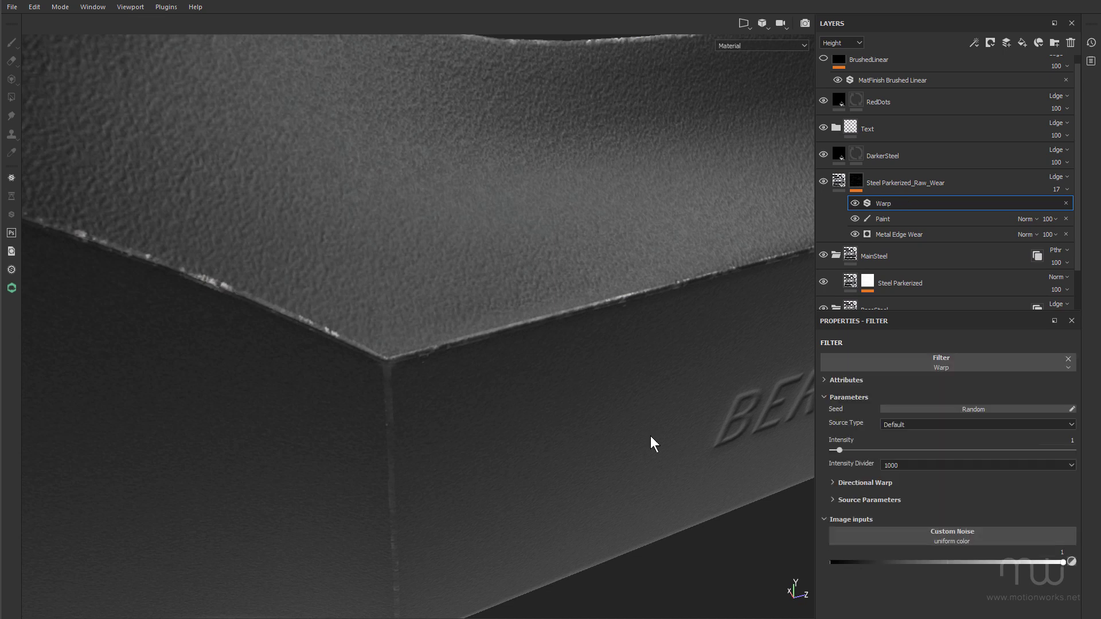
Step: Inspect the warped edge wear in the Steel Parkerized_Raw_Wear mask, and compare it with the material around the corner
left_click(854, 181)
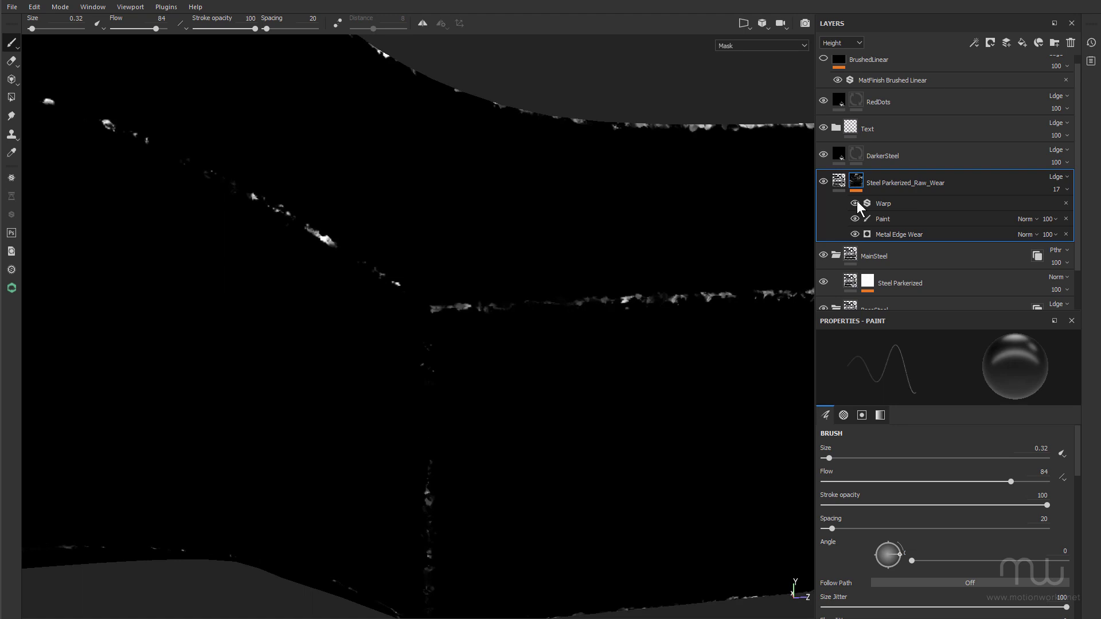
left_click(840, 185)
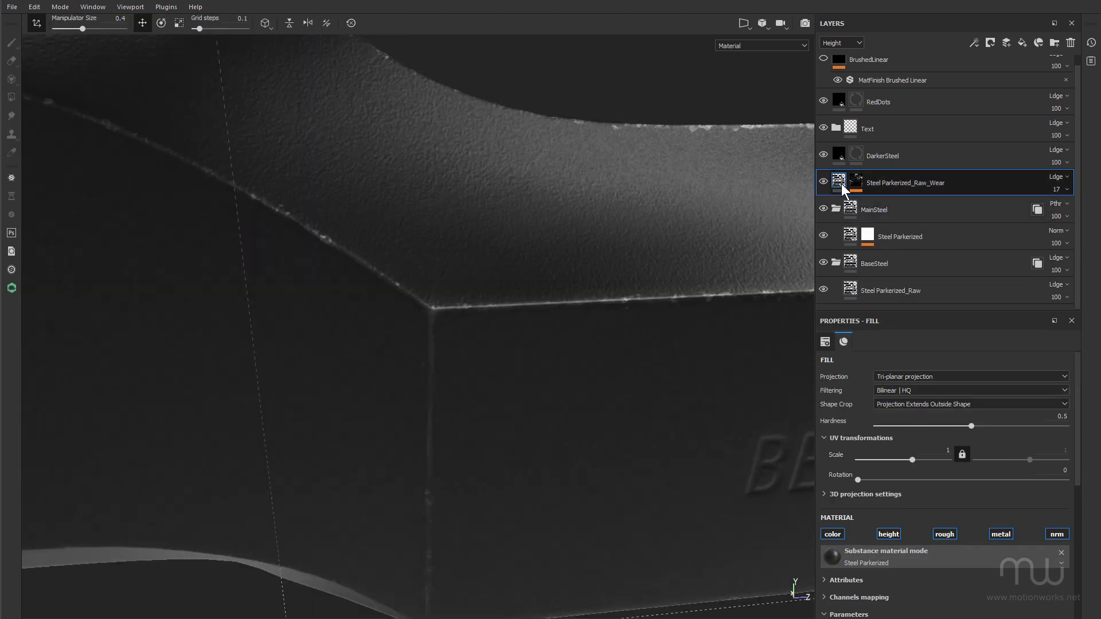
left_click_drag(570, 282, 584, 324, "alt")
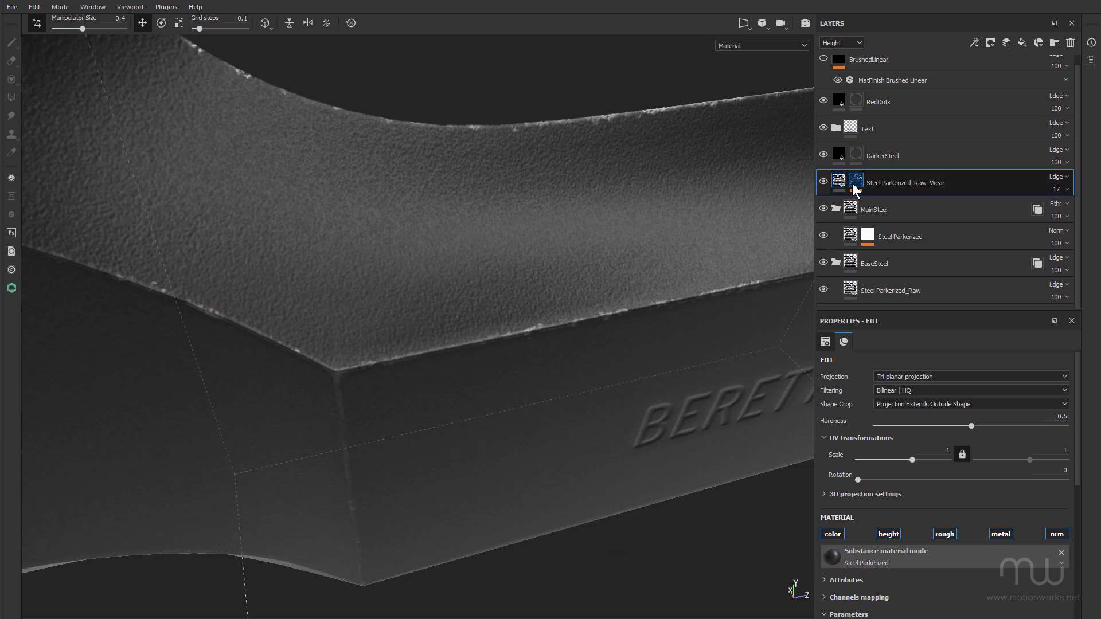